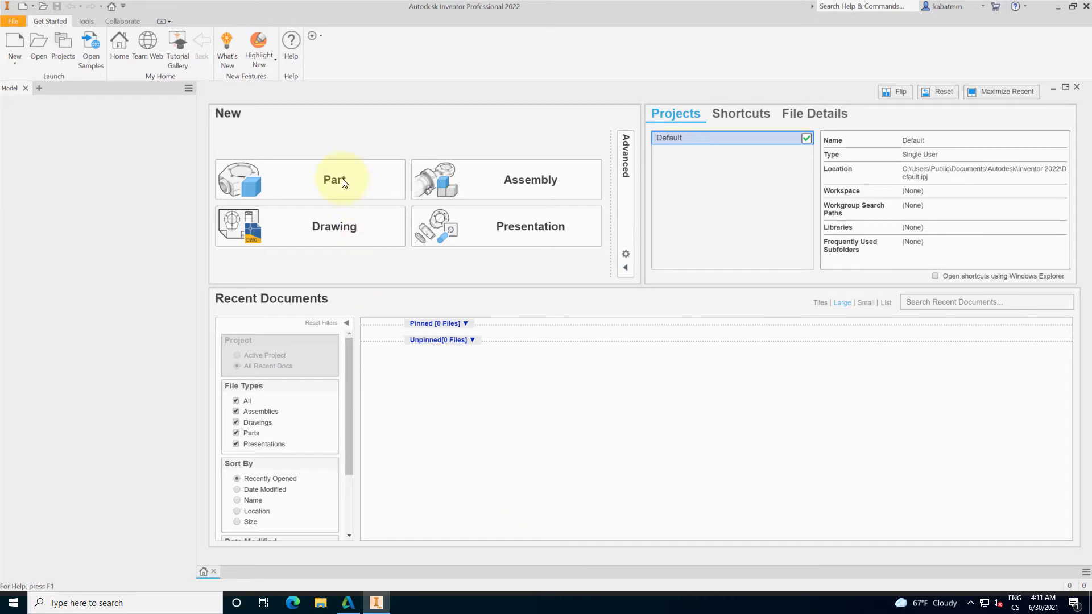
Step: Create a new part document and start a 2D sketch on an origin plane
click(318, 183)
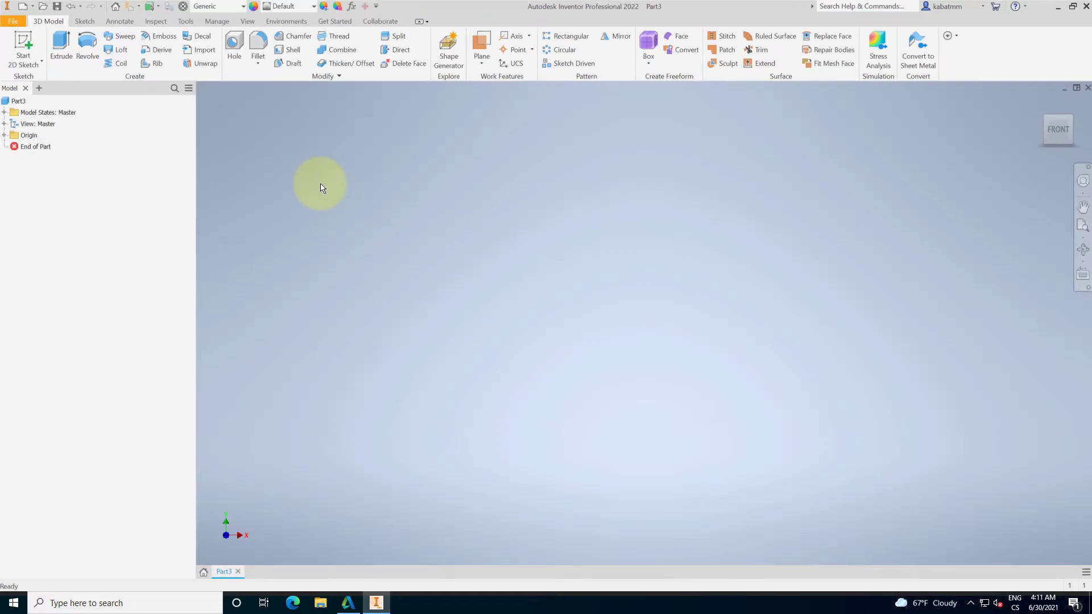
click(23, 37)
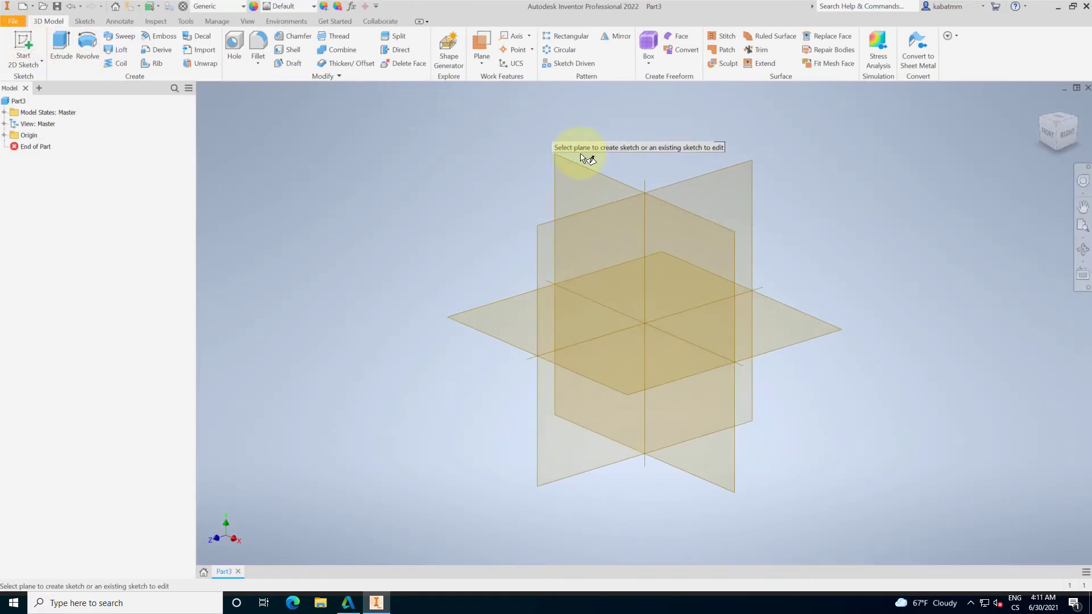
Step: Draw a 10 × 10 mm centre rectangle at the origin on the XY plane, then finish the sketch
click(601, 182)
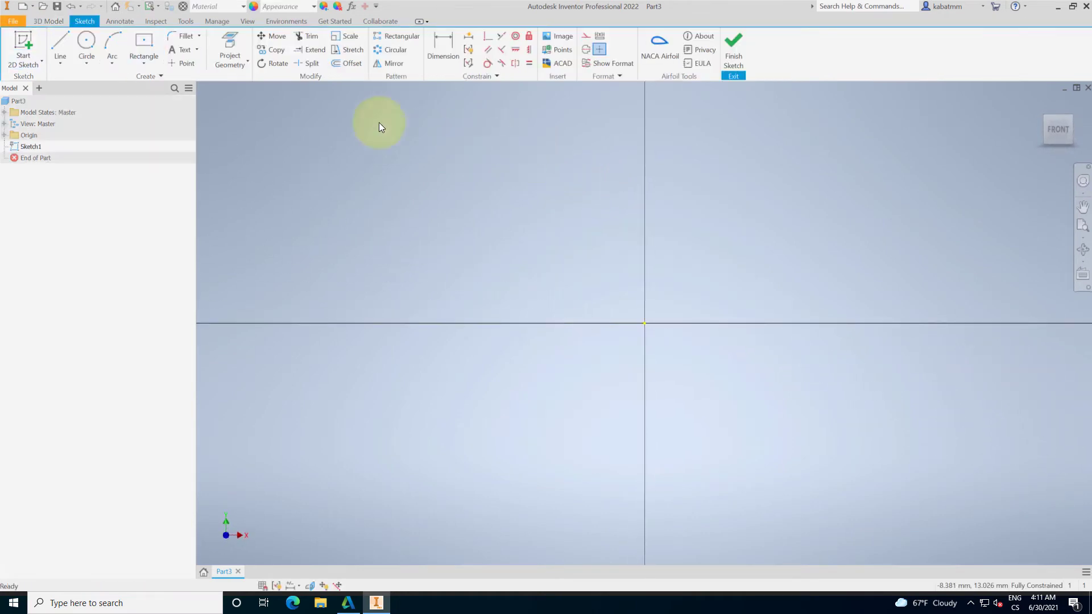
click(143, 44)
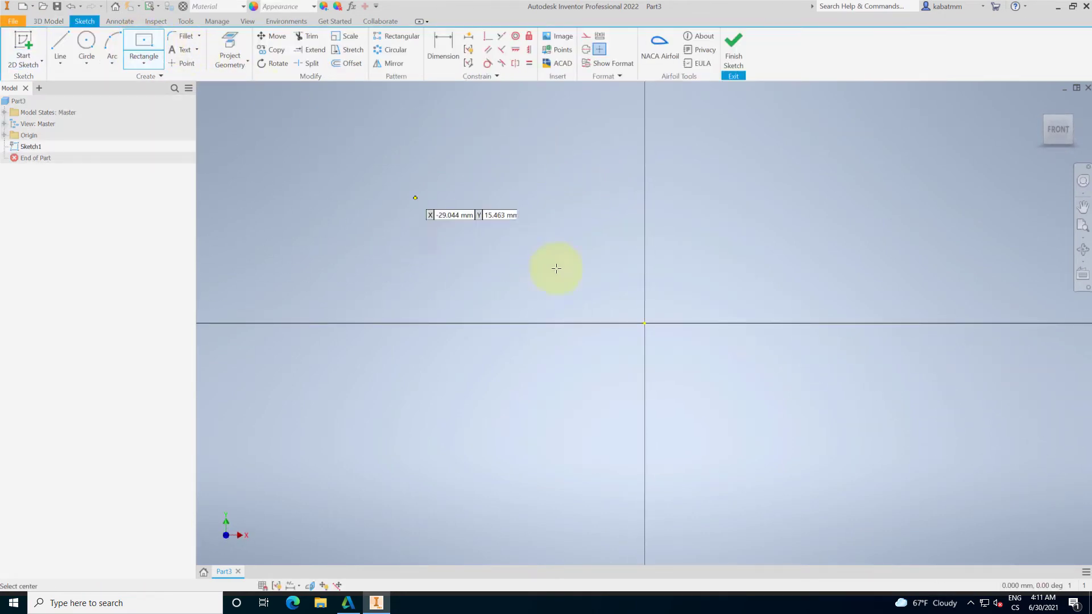
click(644, 323)
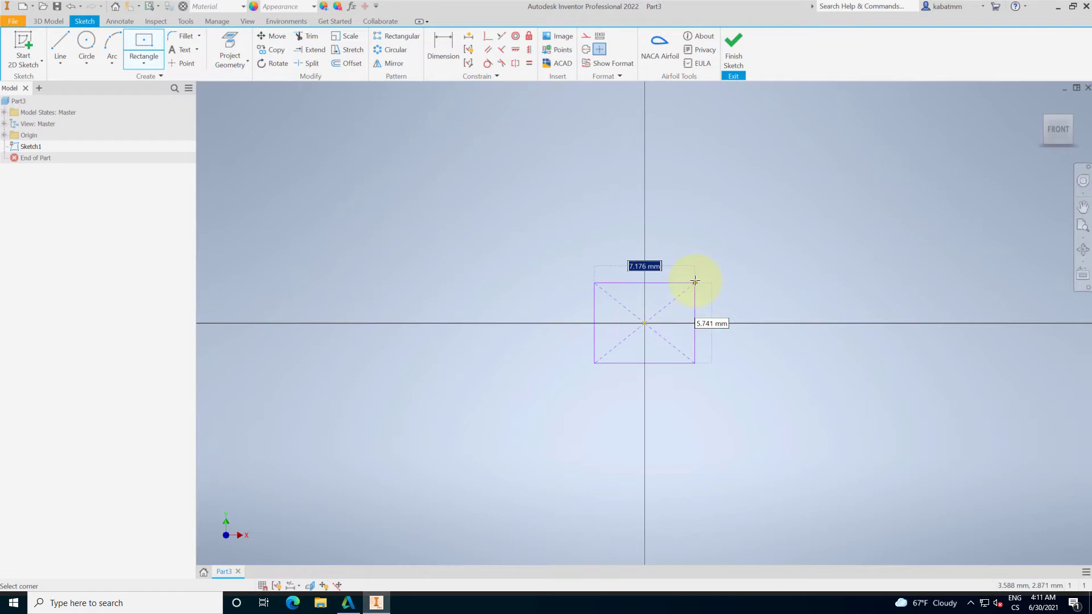
text(10)
key(Tab)
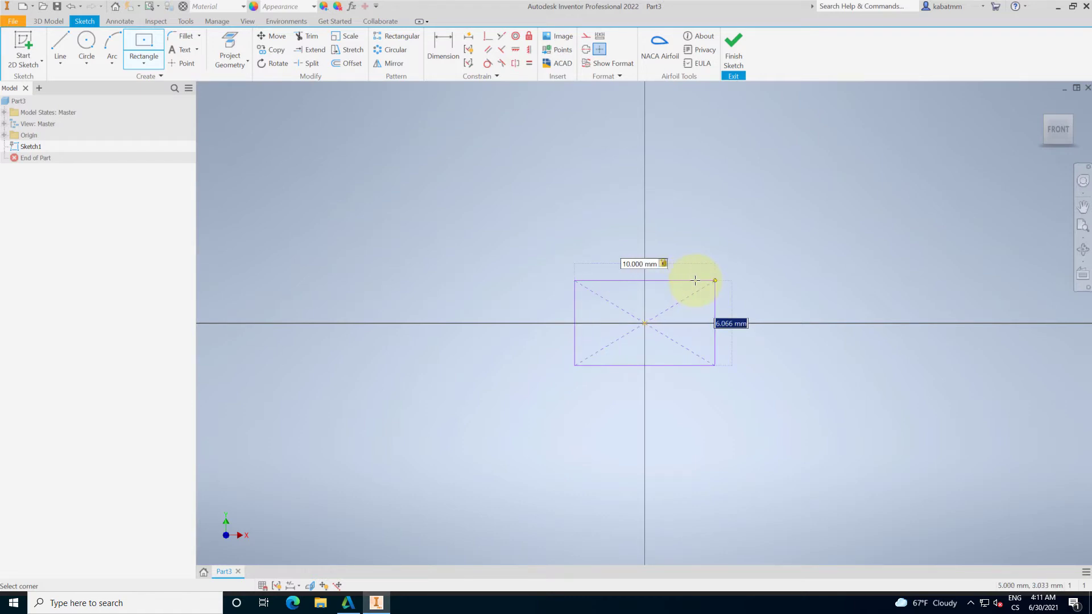
text(10)
key(Return)
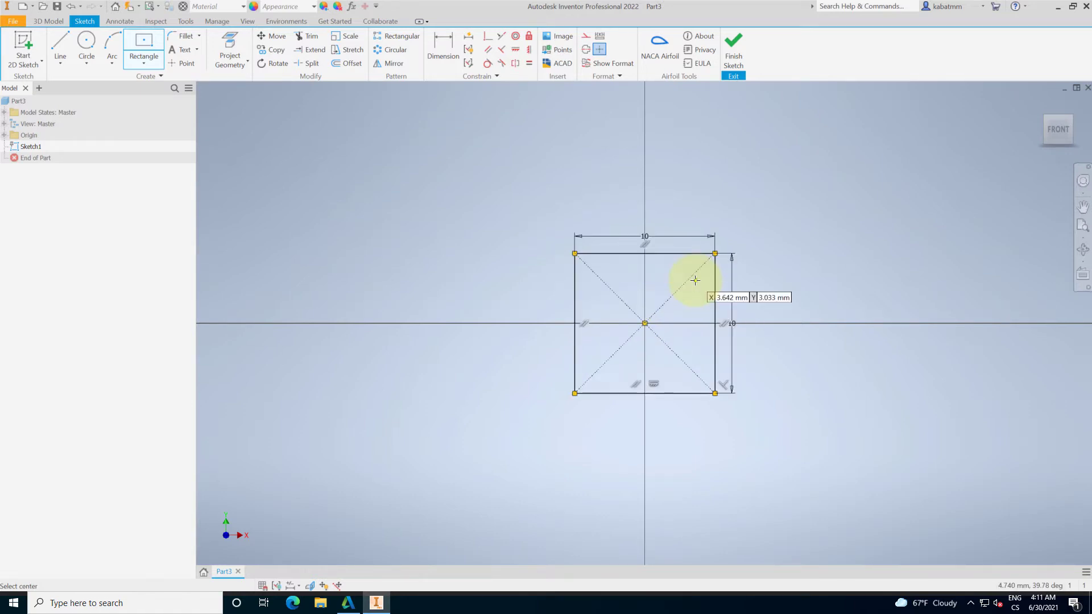
click(730, 47)
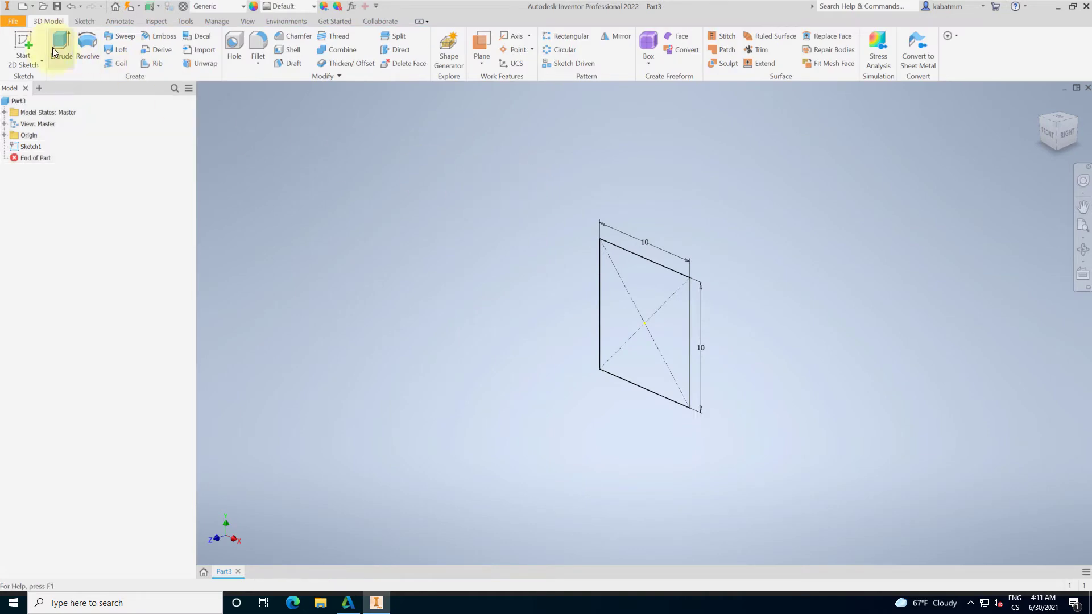
Step: Extrude the square by the expression length=10, creating the length parameter
click(49, 43)
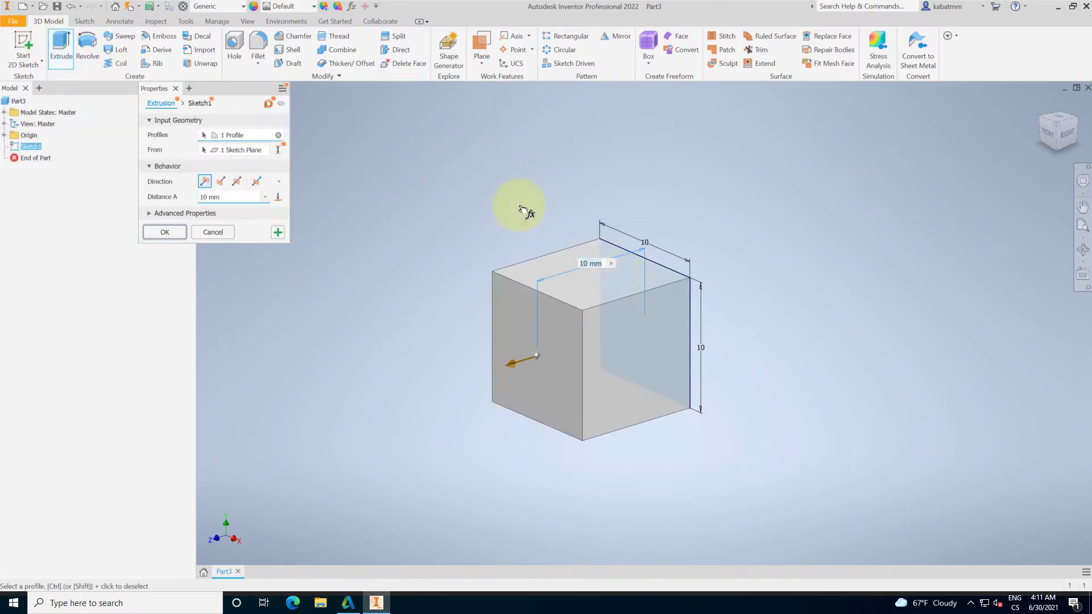
text(len)
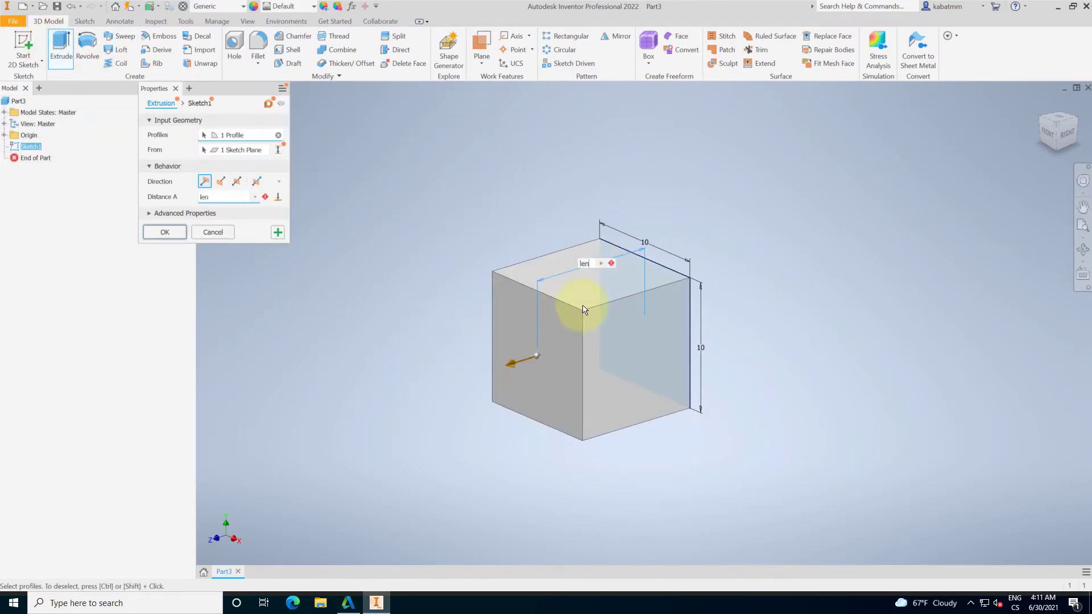
text(gth=10)
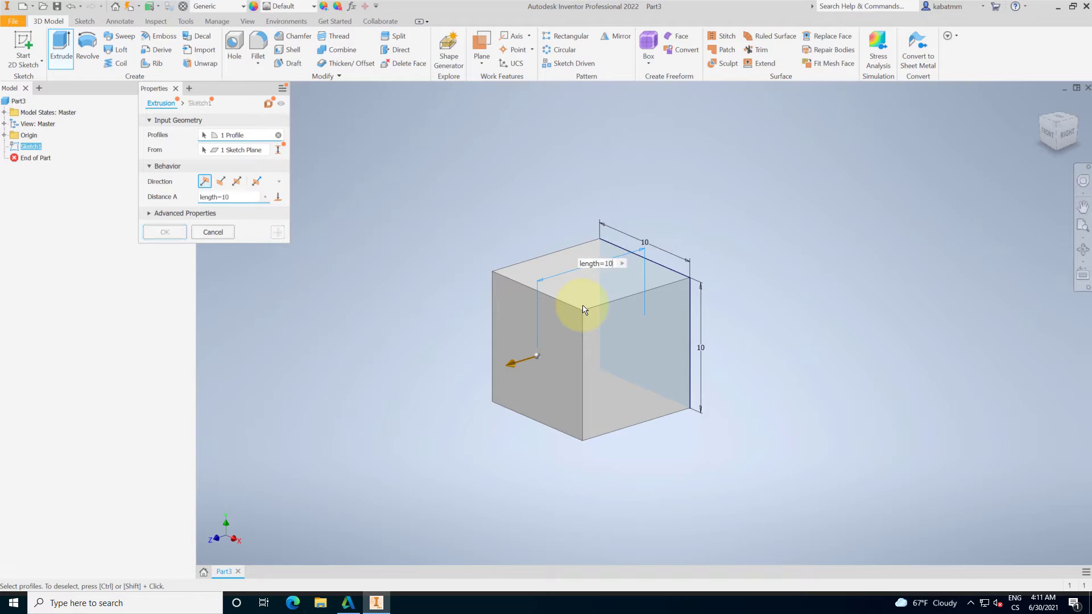
key(Return)
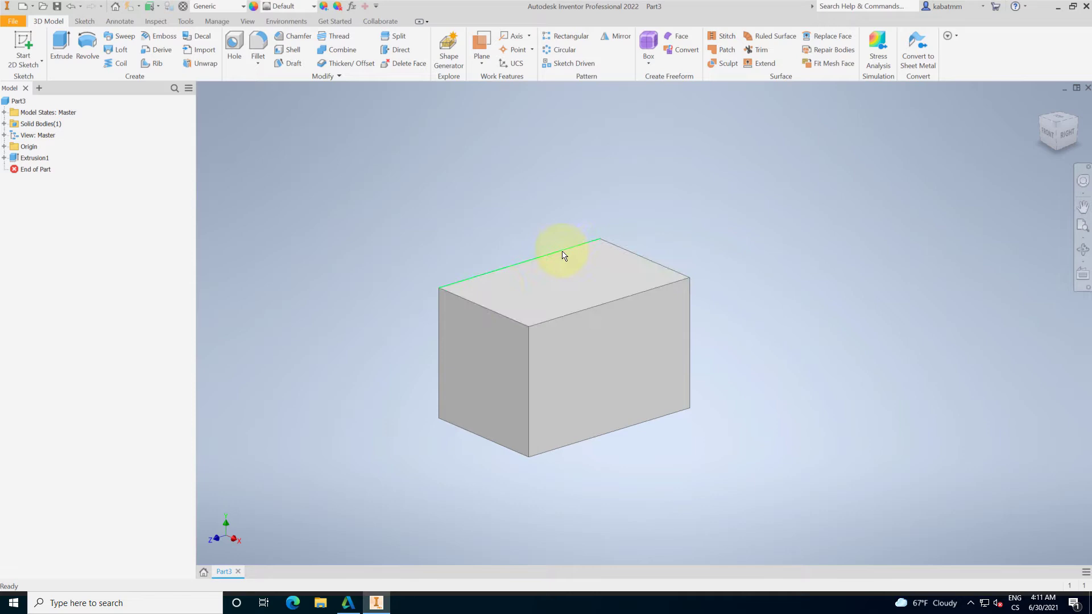
key(F6)
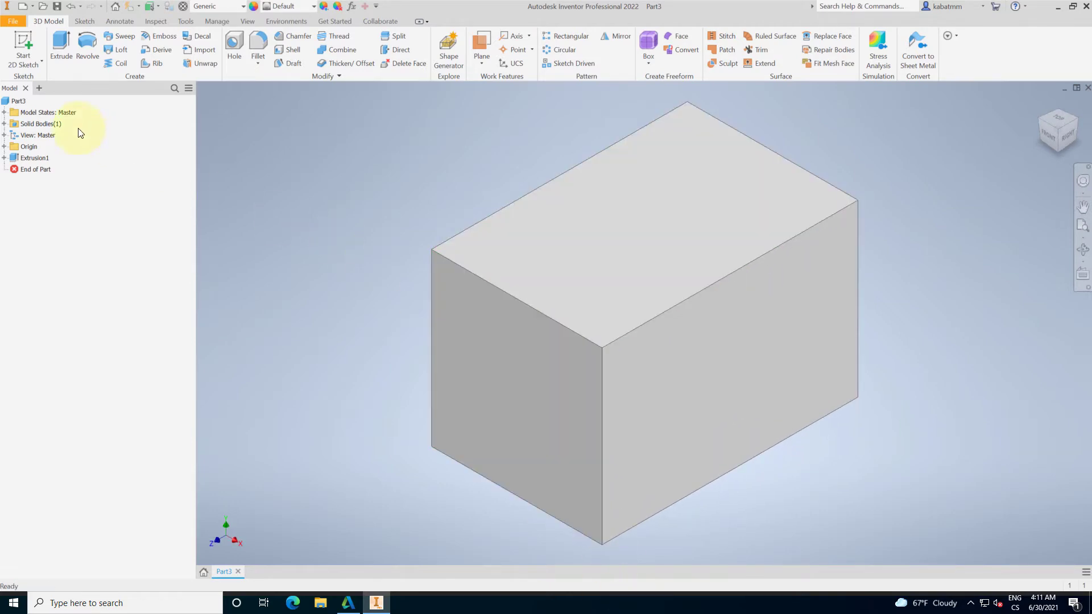
Step: Add an iLogic browser panel beside the Model browser and show the Manage tools
click(36, 86)
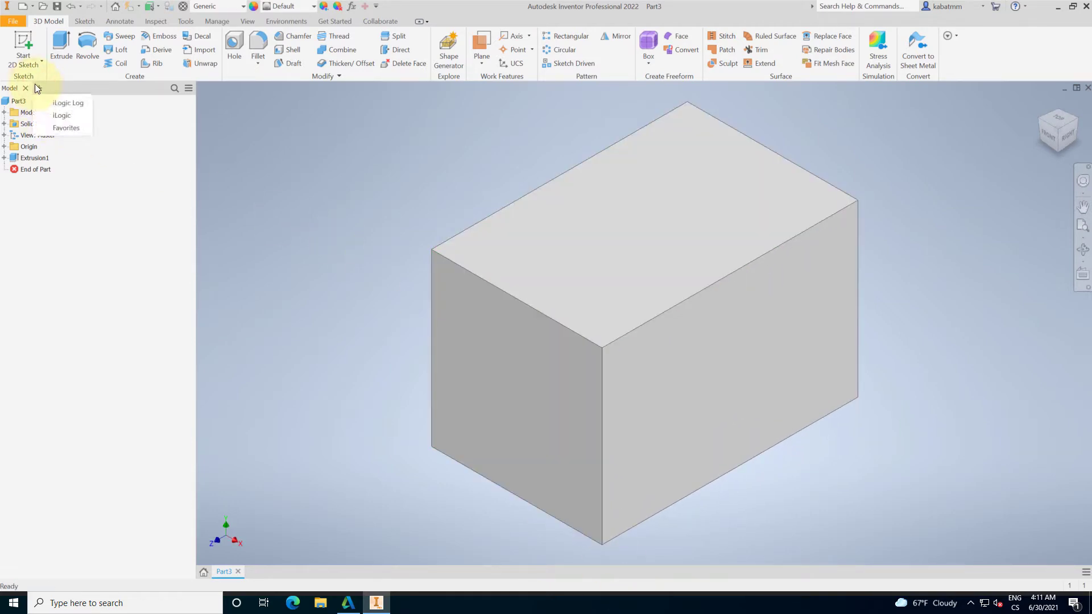
click(57, 115)
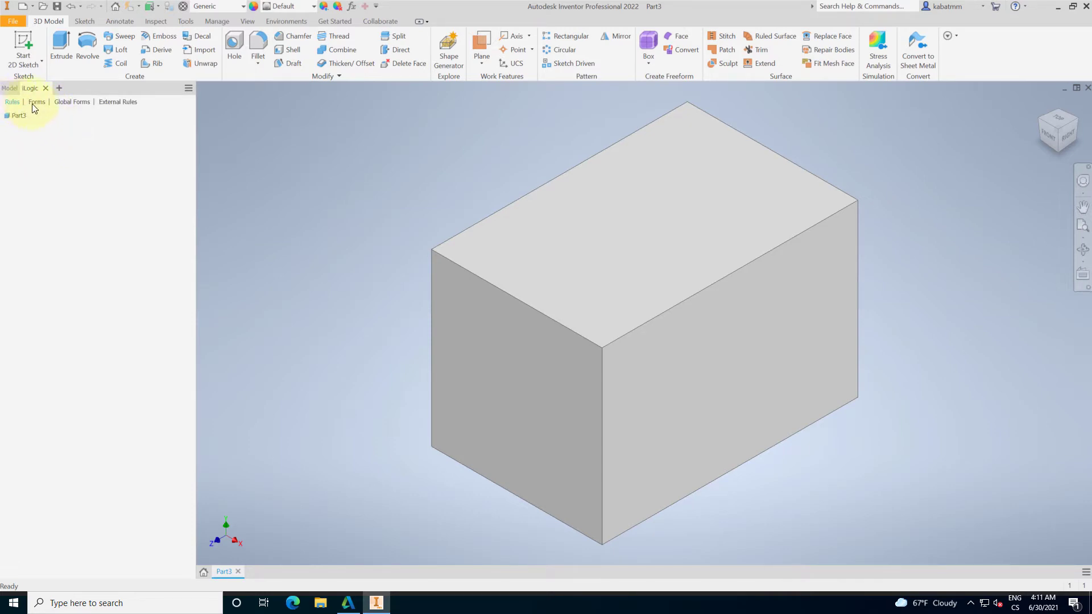
click(217, 18)
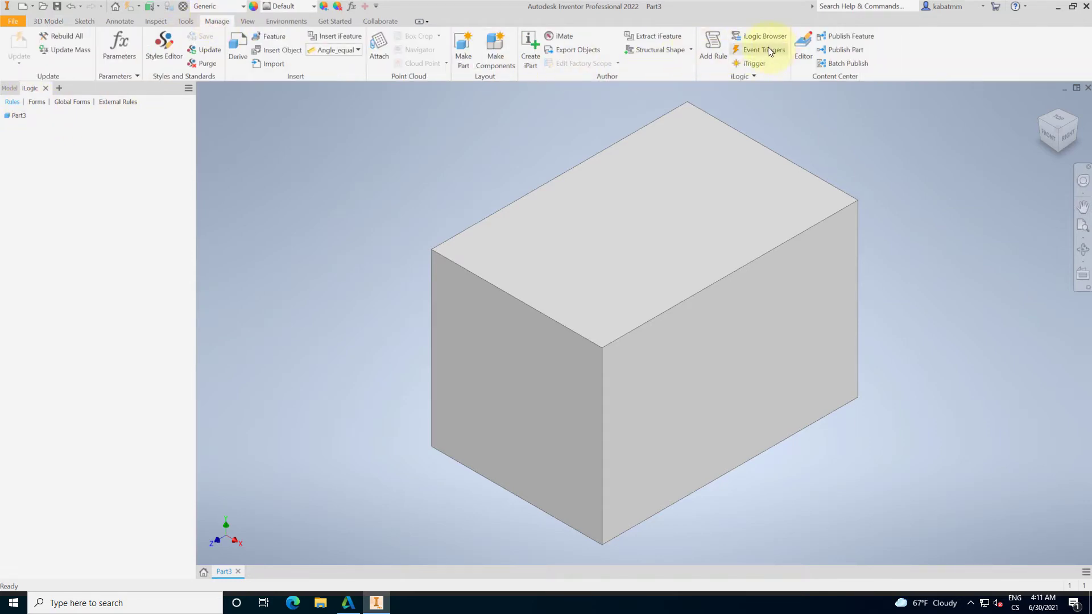
Step: Add a new iLogic form named Menu containing the length parameter
click(39, 104)
right_click(48, 133)
click(76, 142)
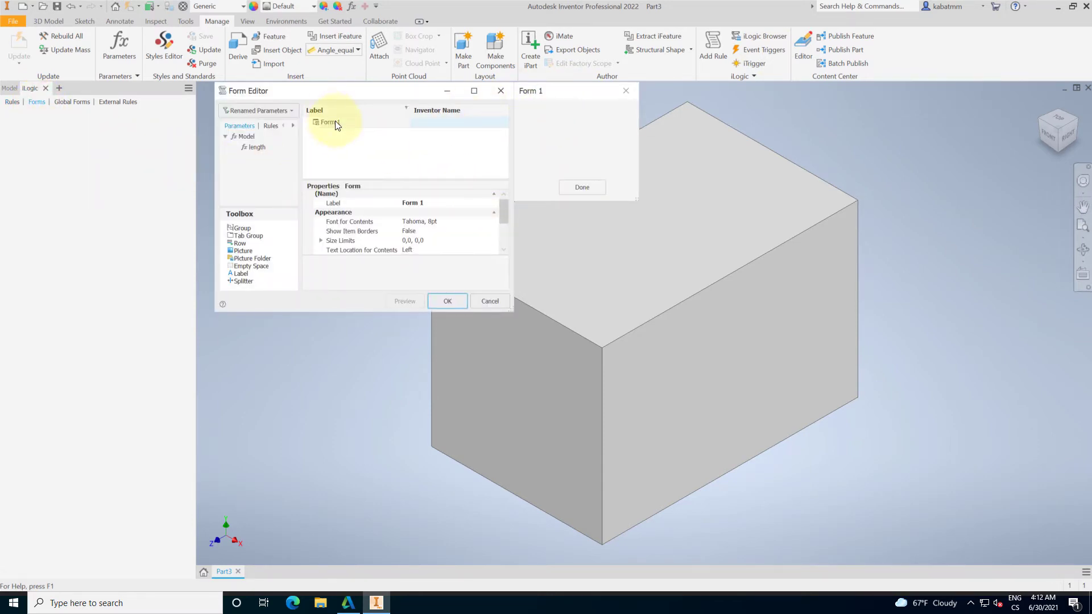
click(334, 122)
text(Menu)
drag(244, 148, 329, 124)
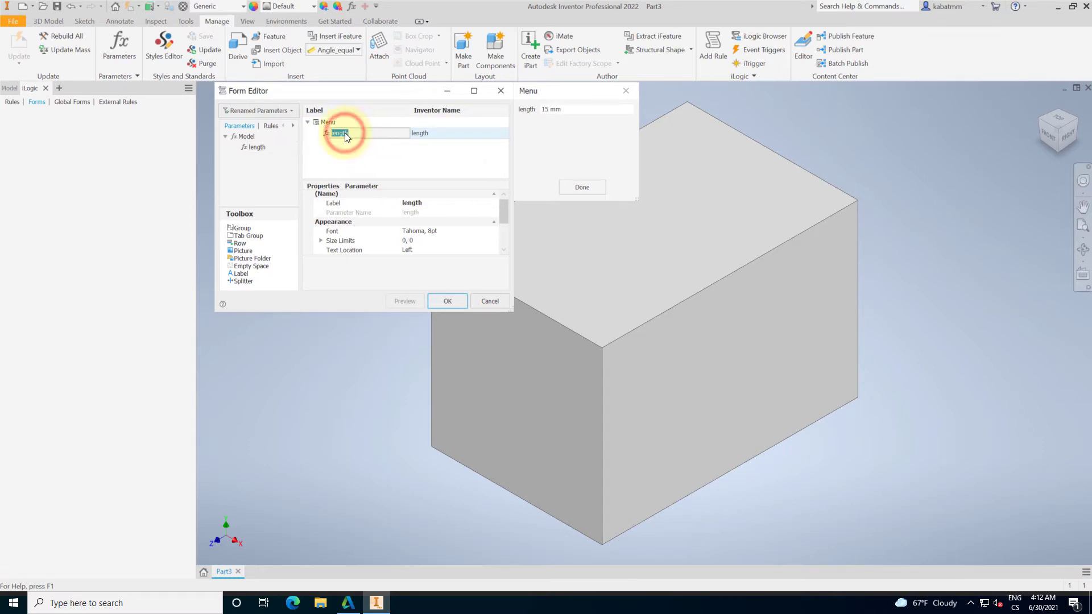
Step: Set length's control type to Slider with a maximum value of 50
click(327, 134)
scroll(347, 227, down, 3)
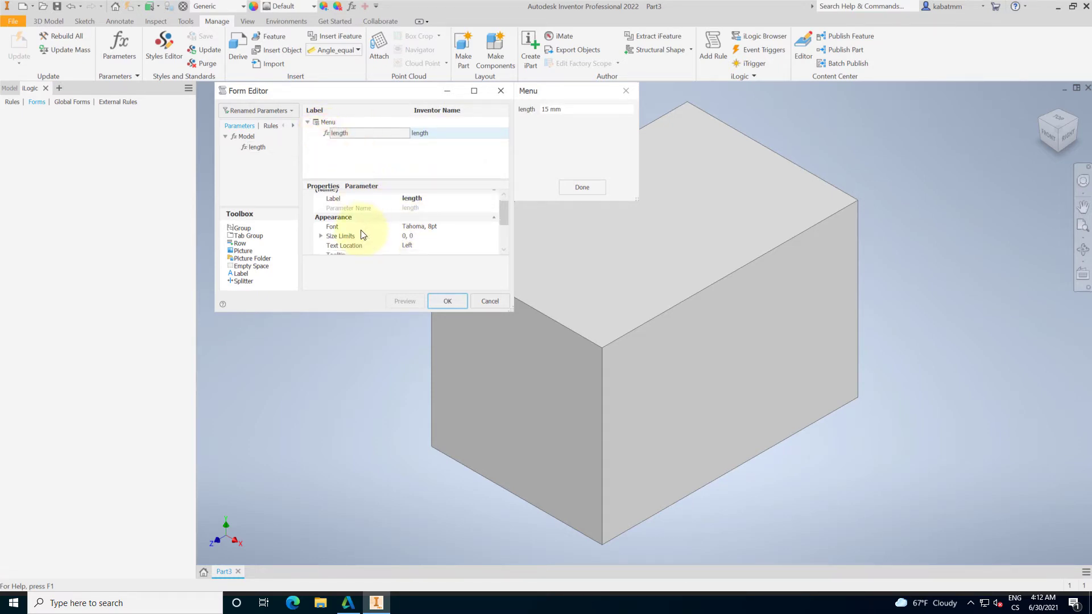
click(406, 222)
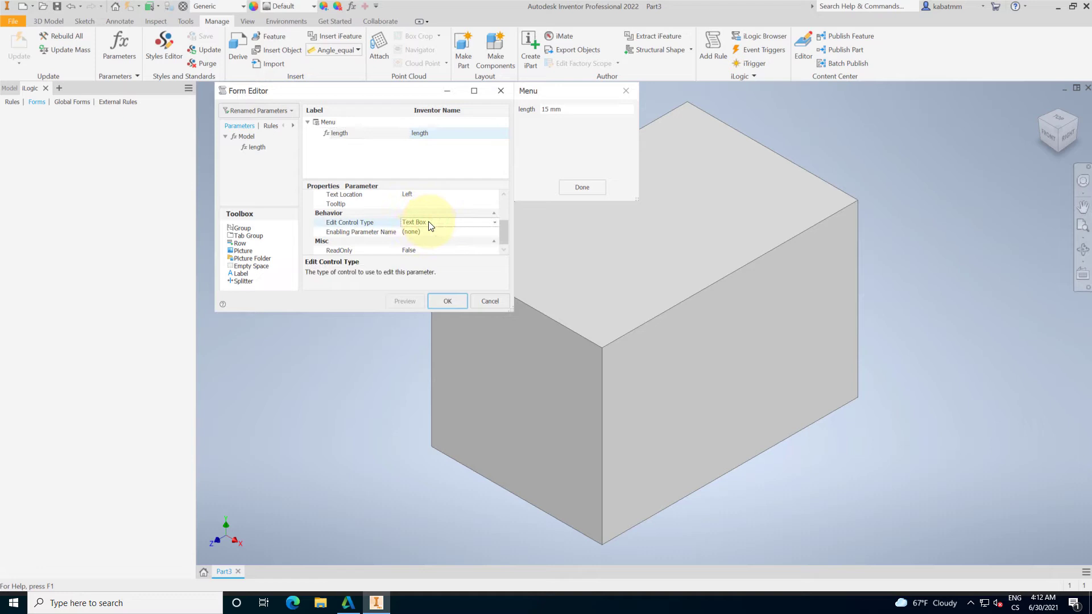
click(495, 222)
click(448, 246)
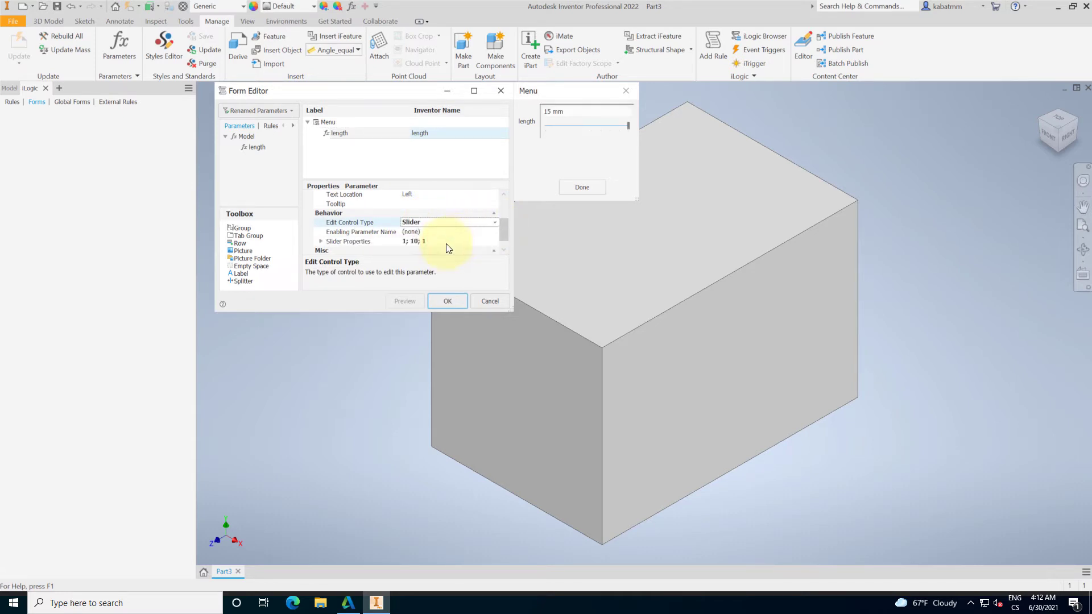
scroll(413, 239, down, 1)
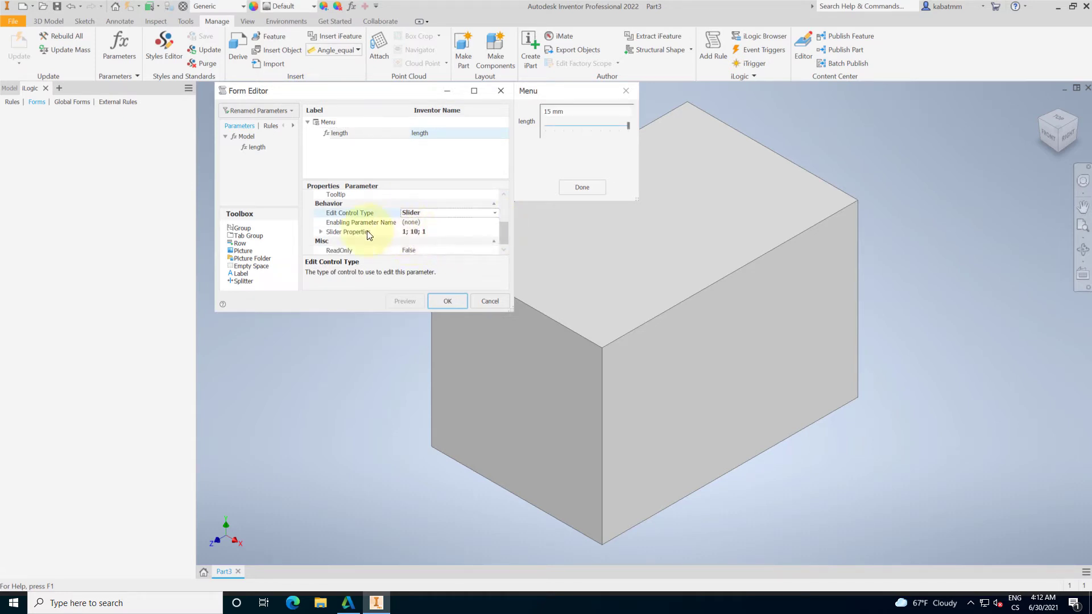
click(320, 232)
click(414, 240)
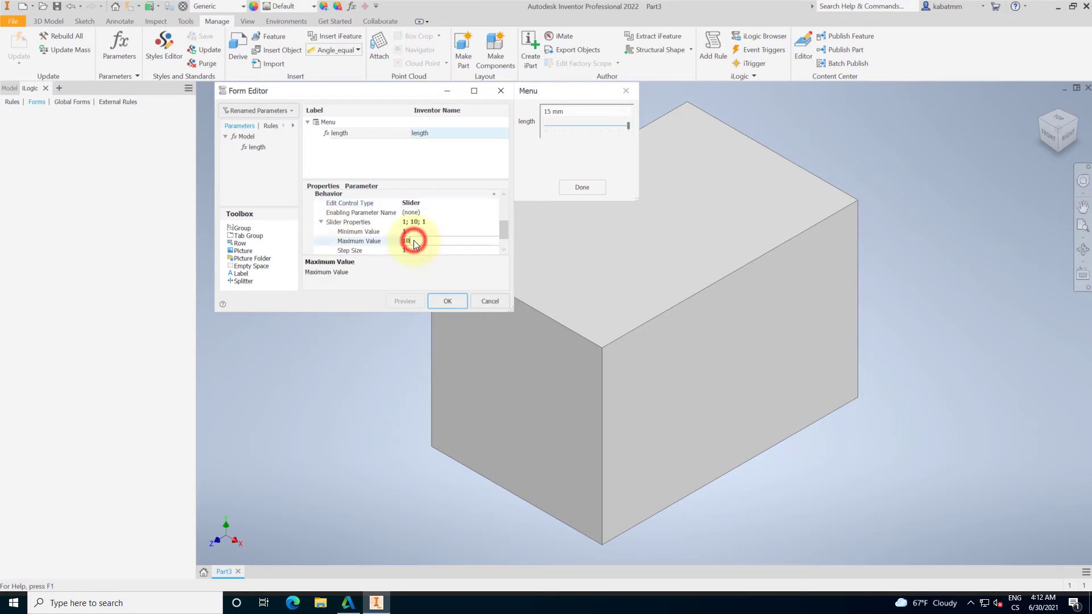
double_click(406, 241)
text(50)
Step: Save the Menu form, open it, and drag its slider to set length to 13 mm
click(446, 303)
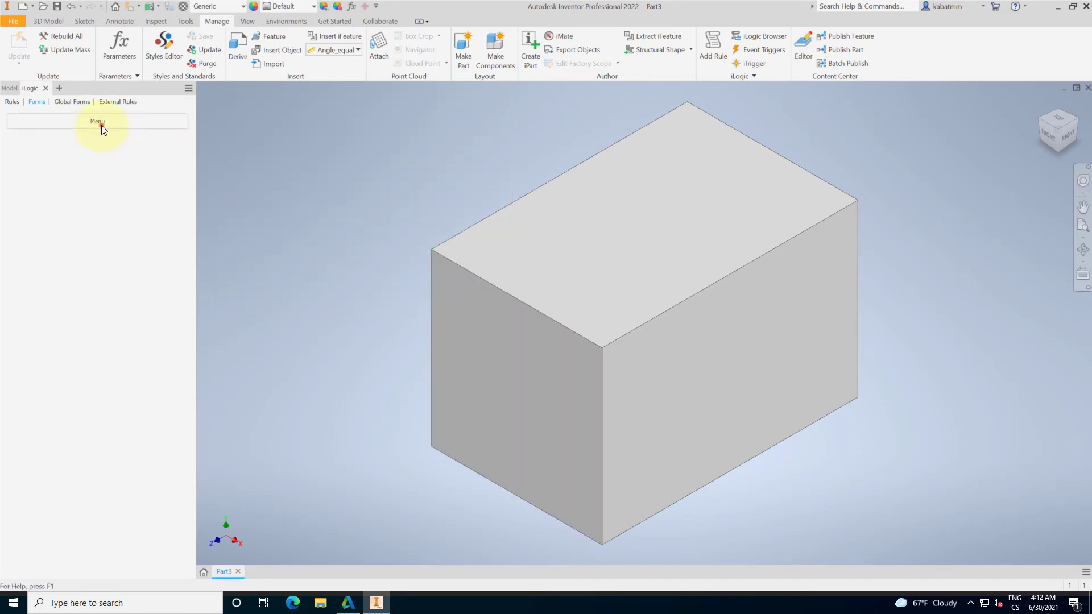
click(101, 125)
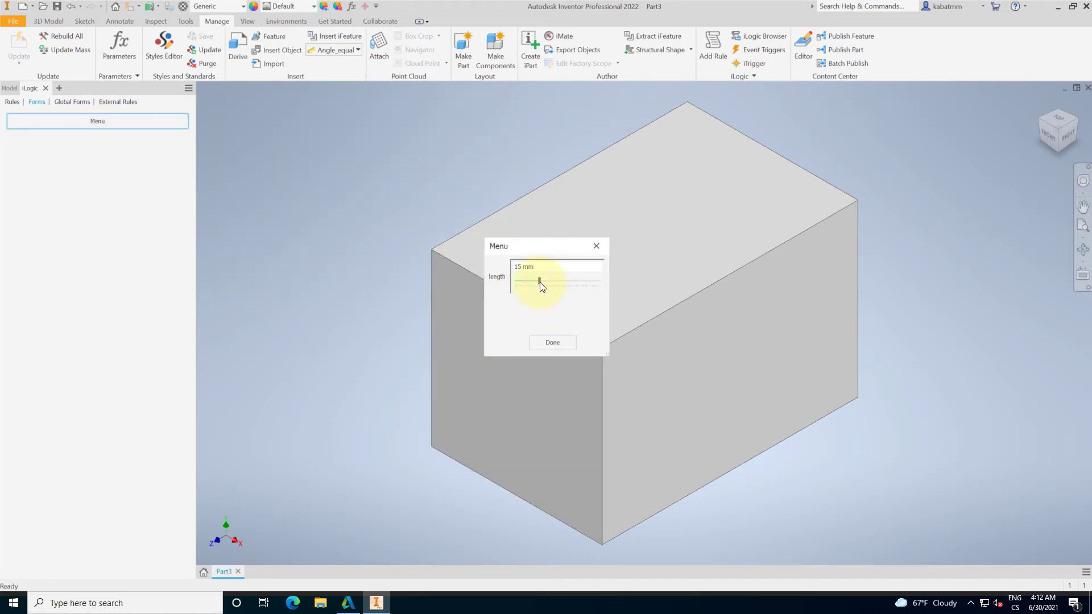
mouse_move(540, 282)
mouse_down()
mouse_move(531, 282)
mouse_move(561, 284)
mouse_move(532, 279)
mouse_up()
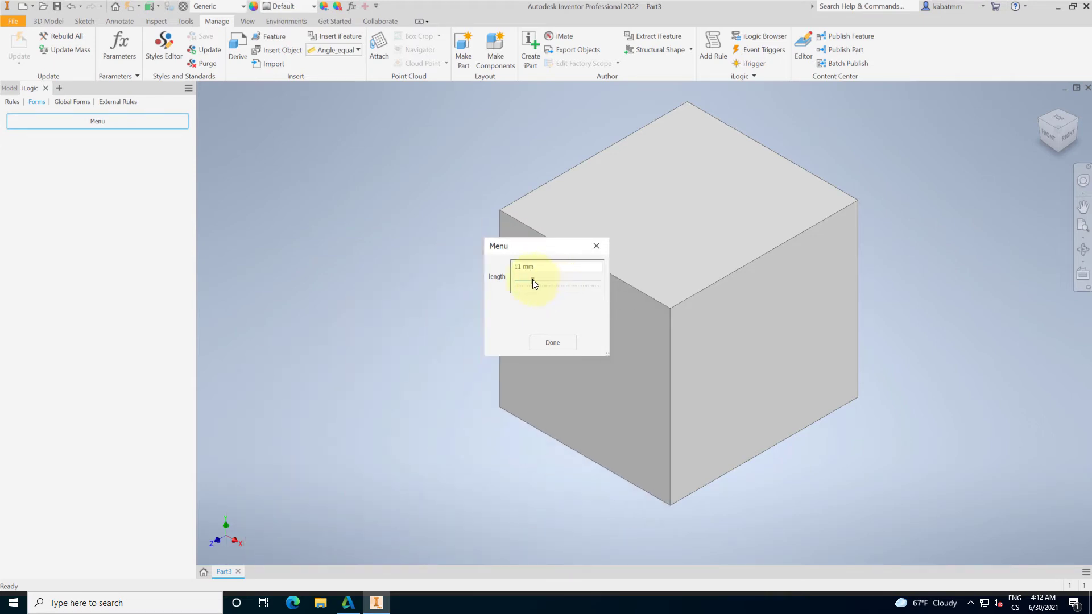
Step: Close the Menu form and add an iLogic rule named StartUp to Part3
click(553, 345)
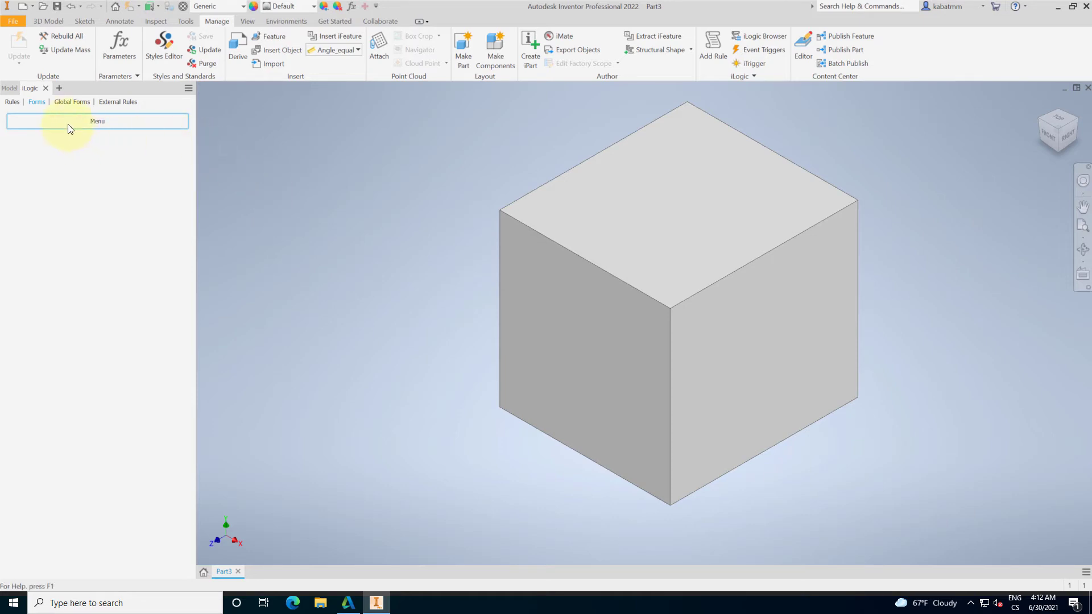
click(11, 104)
right_click(20, 116)
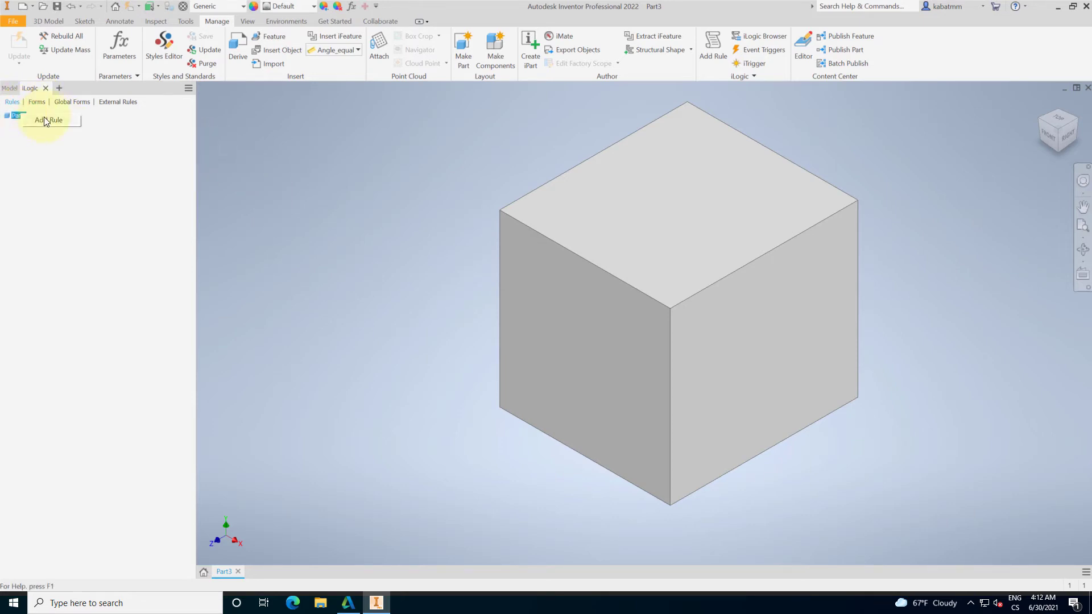
click(44, 118)
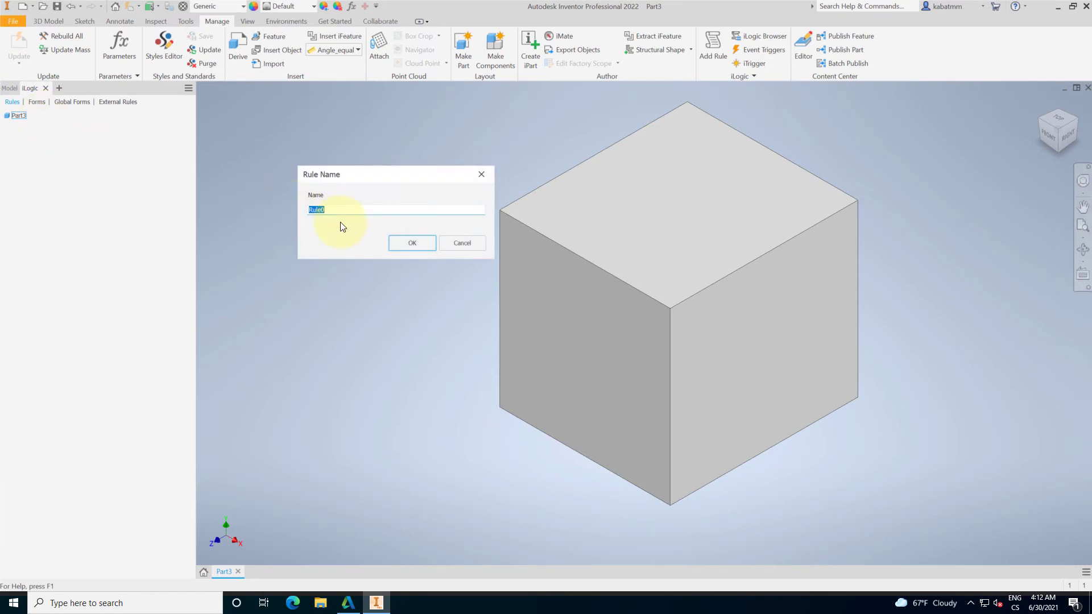
text(StartUp)
click(405, 243)
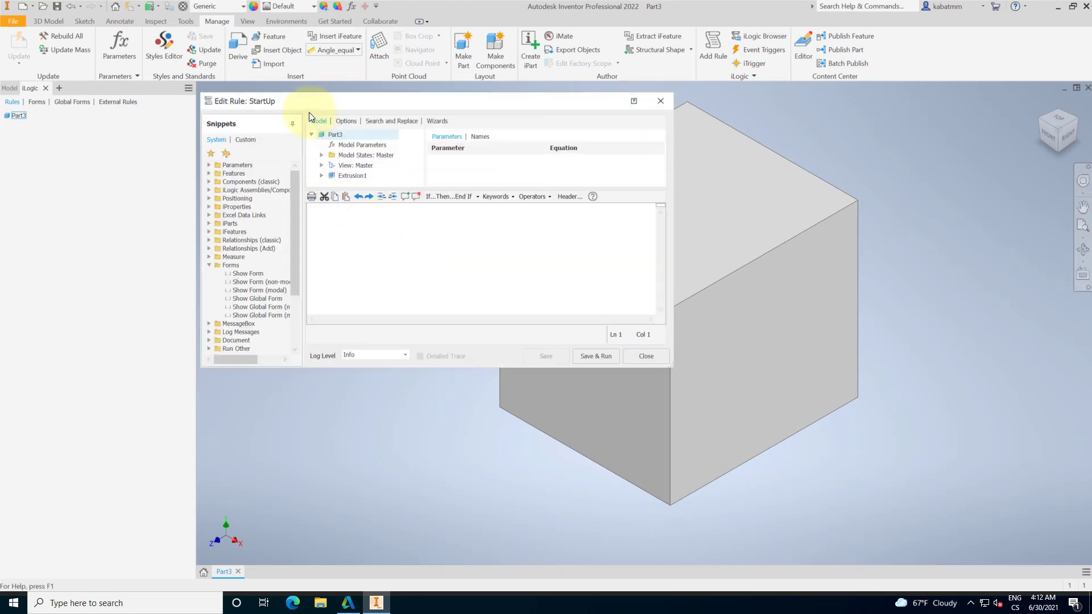
Step: Insert the Show Form snippet, replace 'Form 1' with Menu, and save the rule
double_click(248, 274)
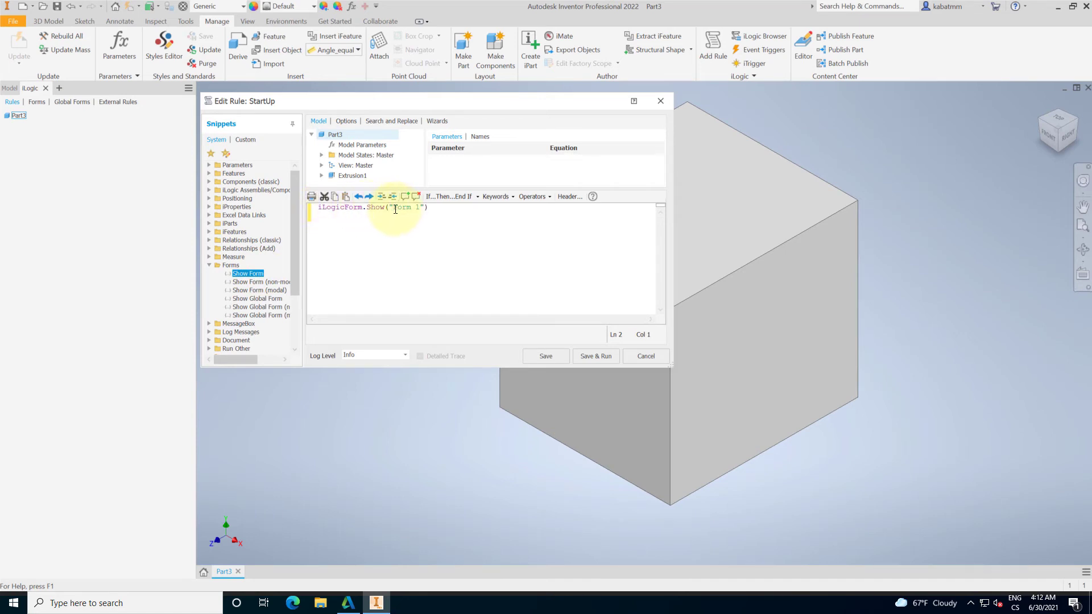
drag(393, 209, 422, 207)
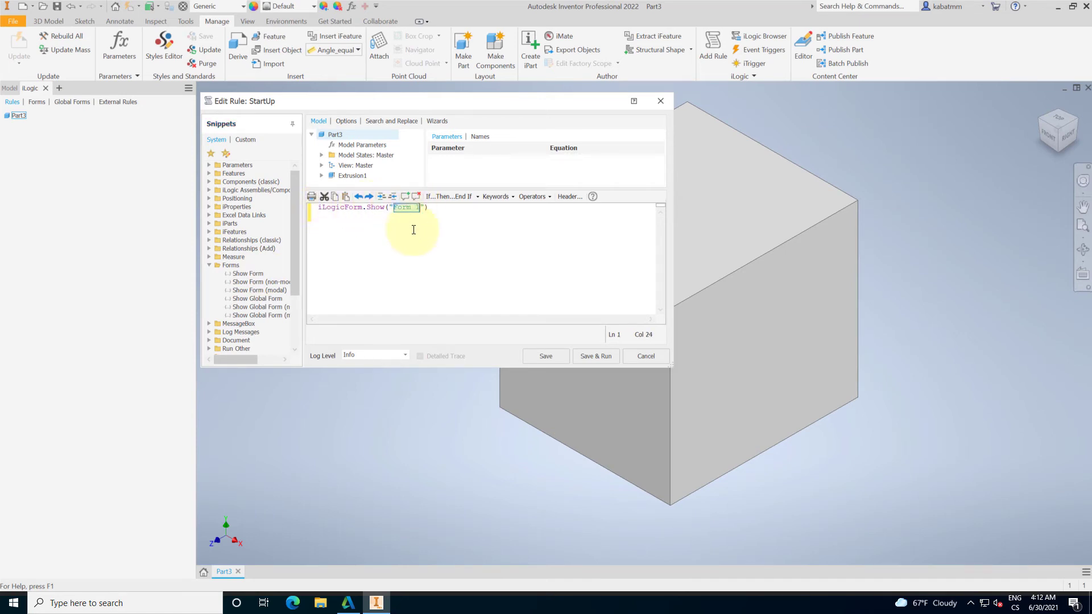
text(Menu)
click(533, 354)
Step: Save and run StartUp, then rerun it from the Rules tree, closing the Menu form each time
click(595, 359)
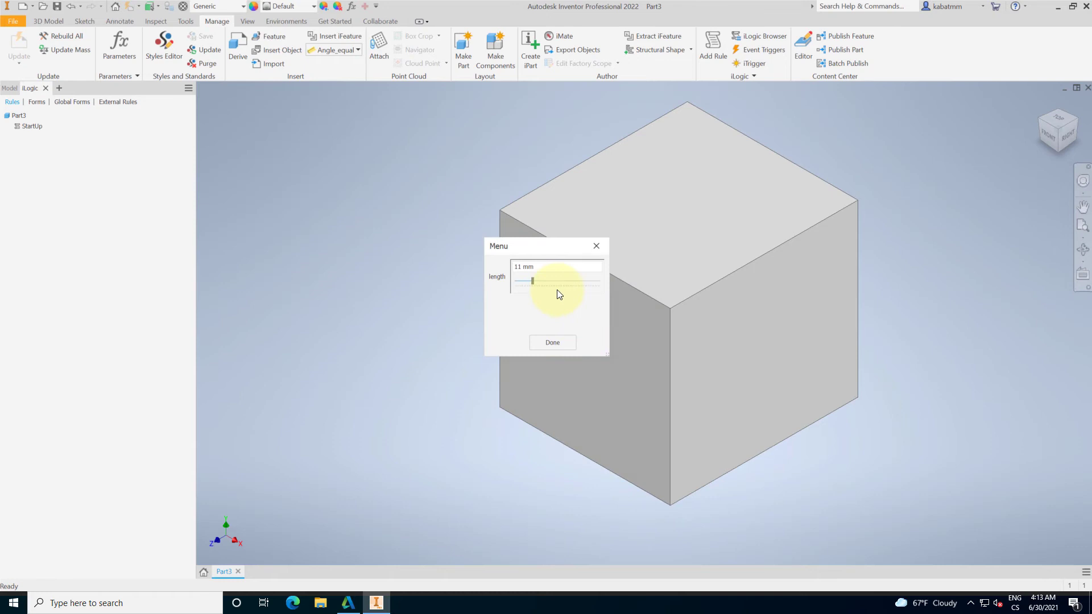
click(600, 244)
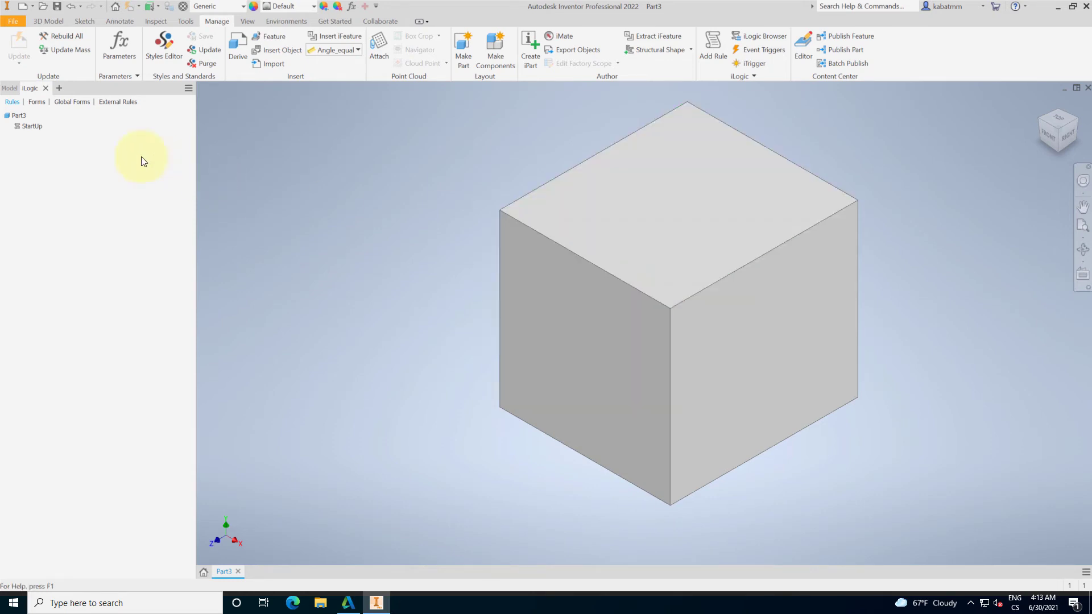
right_click(37, 125)
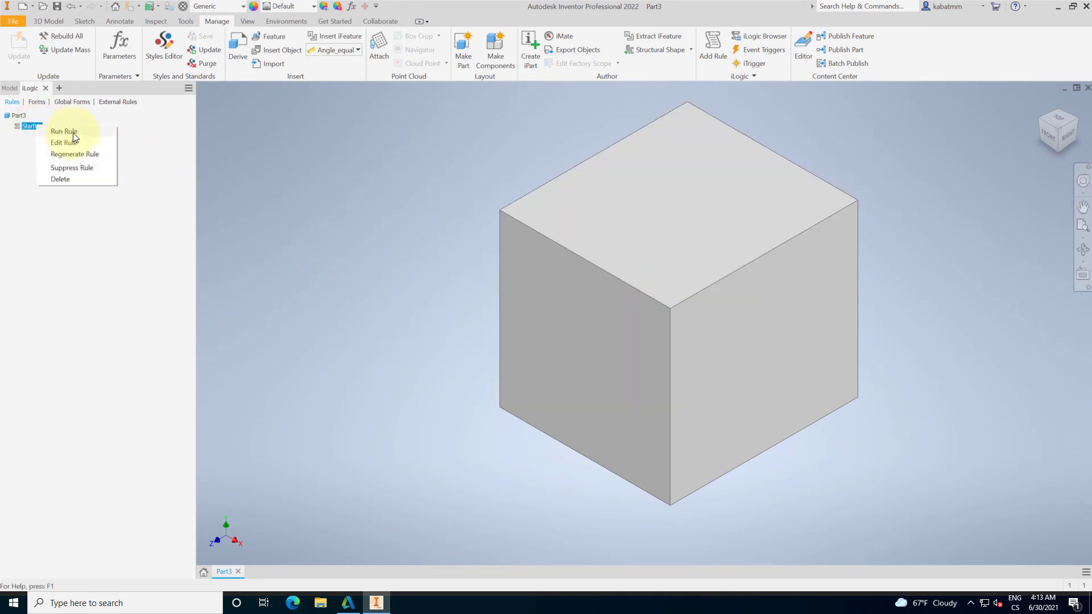
click(73, 132)
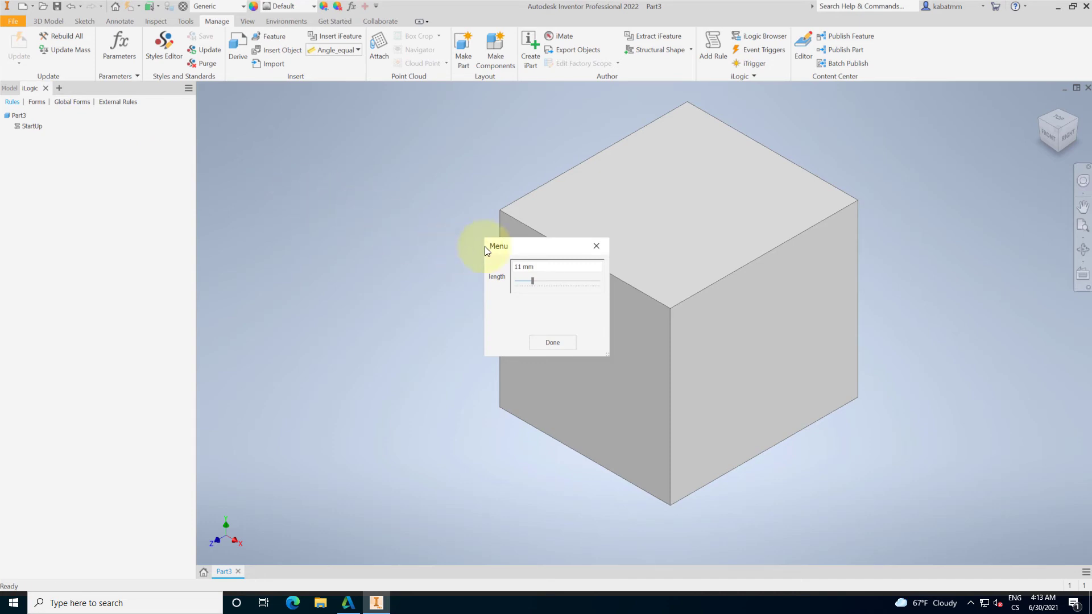
click(597, 244)
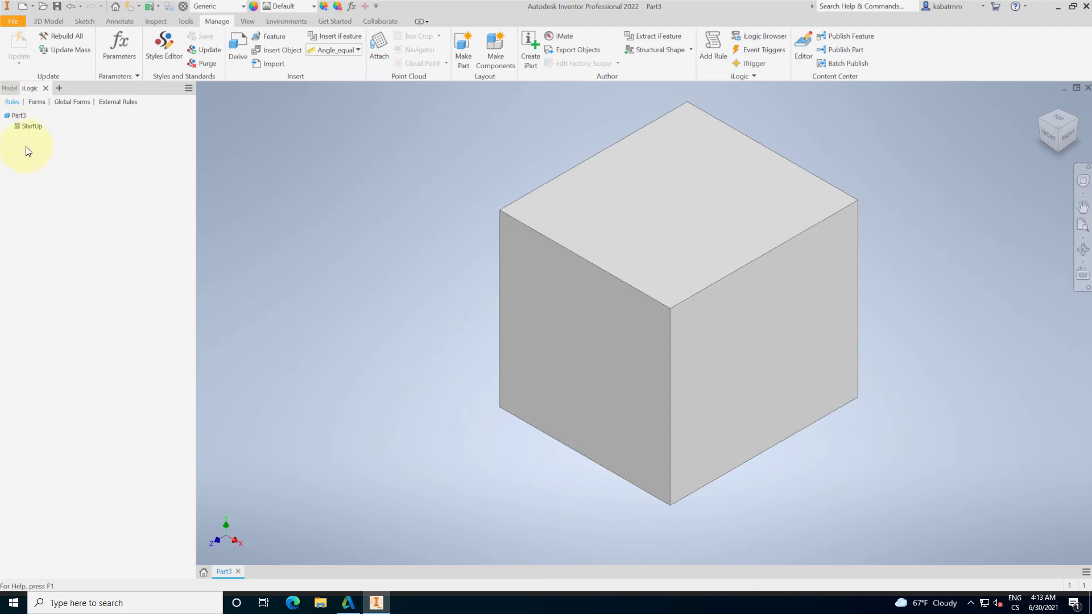
Step: Assign the StartUp rule to the After Open Document event trigger
click(762, 50)
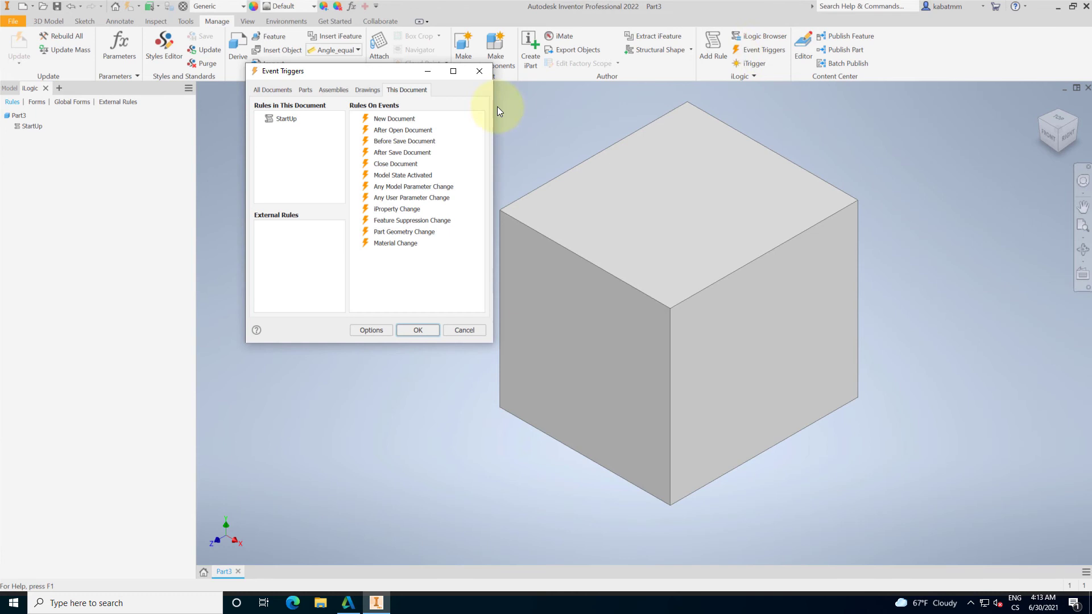
drag(282, 119, 421, 132)
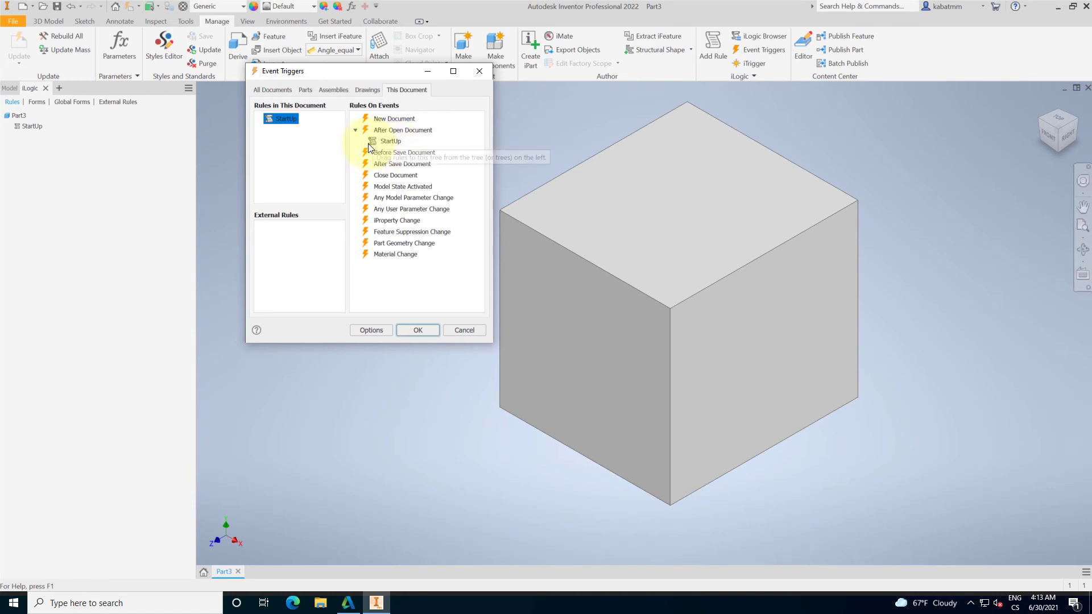
click(395, 142)
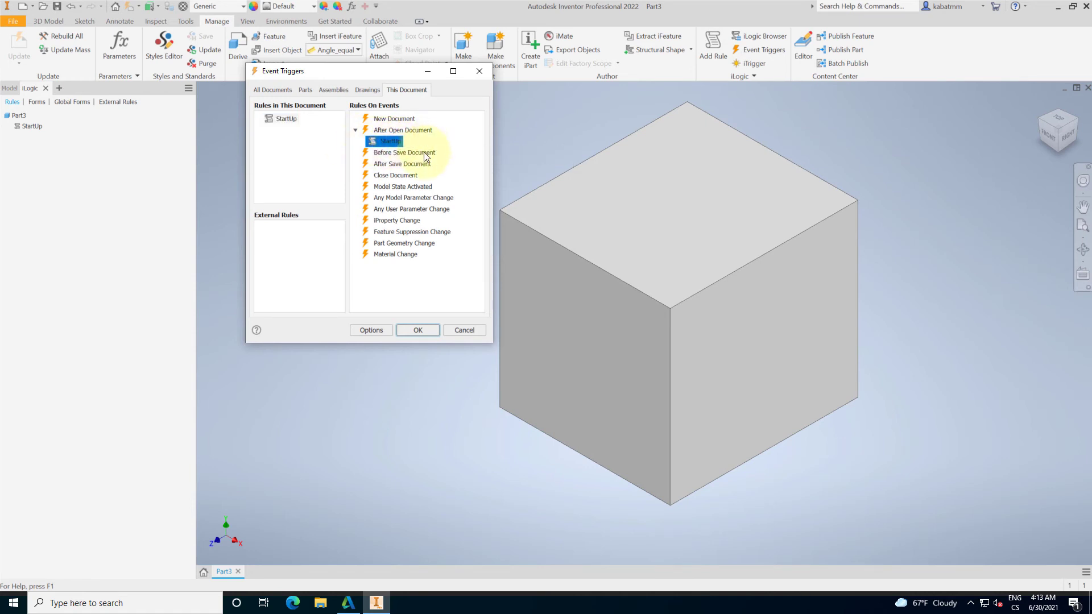
click(400, 332)
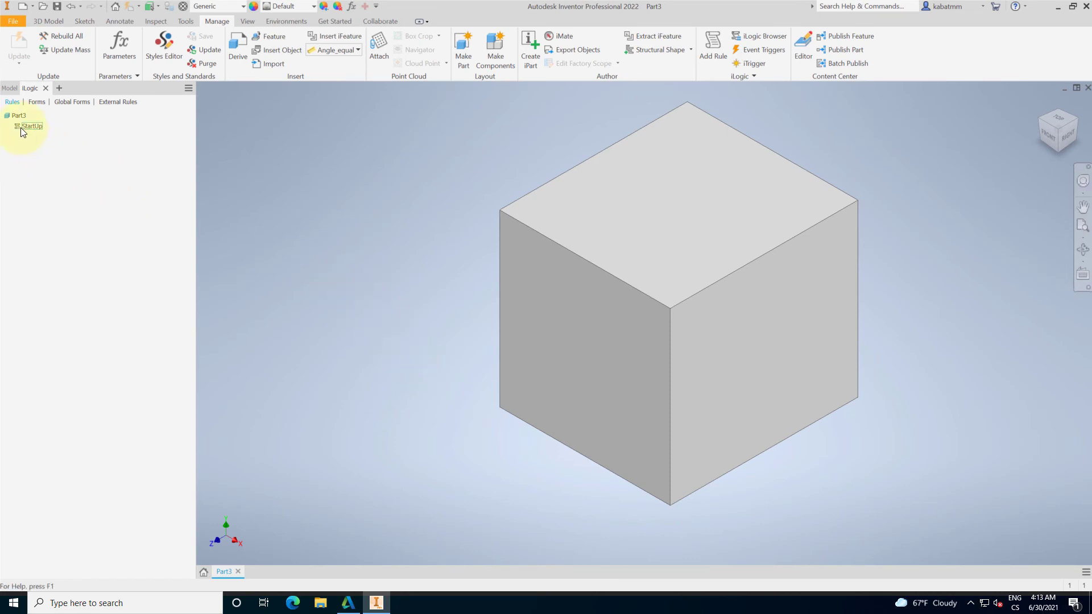
Step: Open the Menu form from the part's Forms list, then close it
click(36, 101)
click(59, 122)
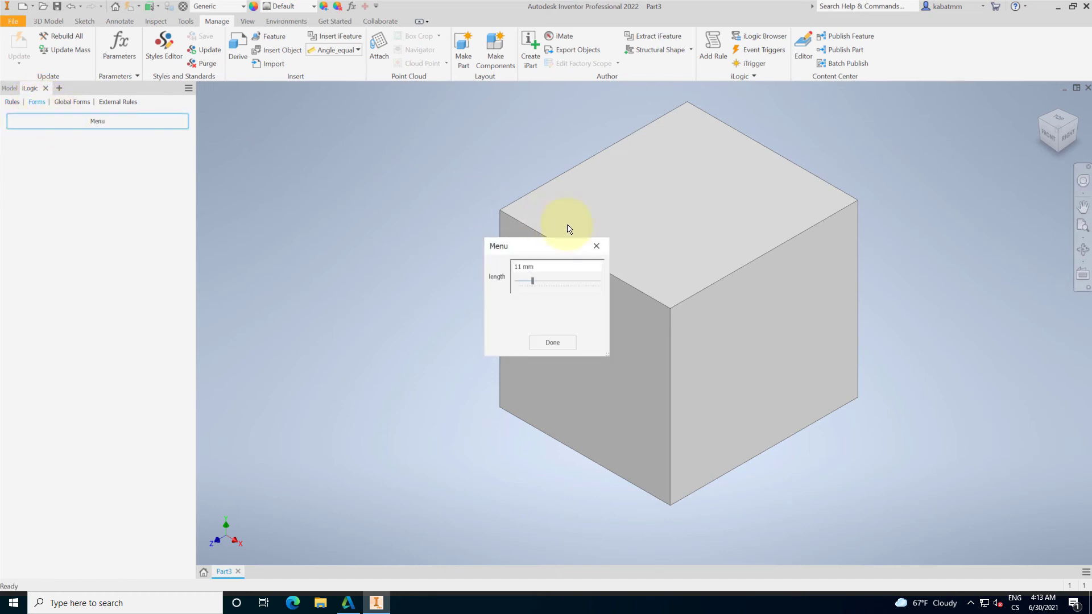
click(598, 243)
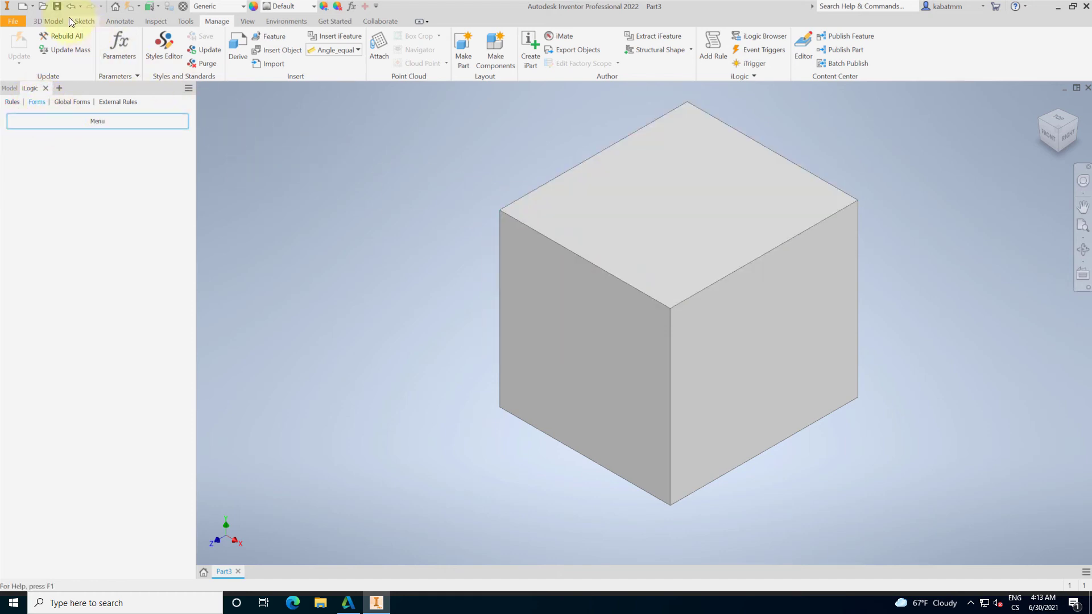
Step: Save the part with the file name lengthGeometry
click(56, 10)
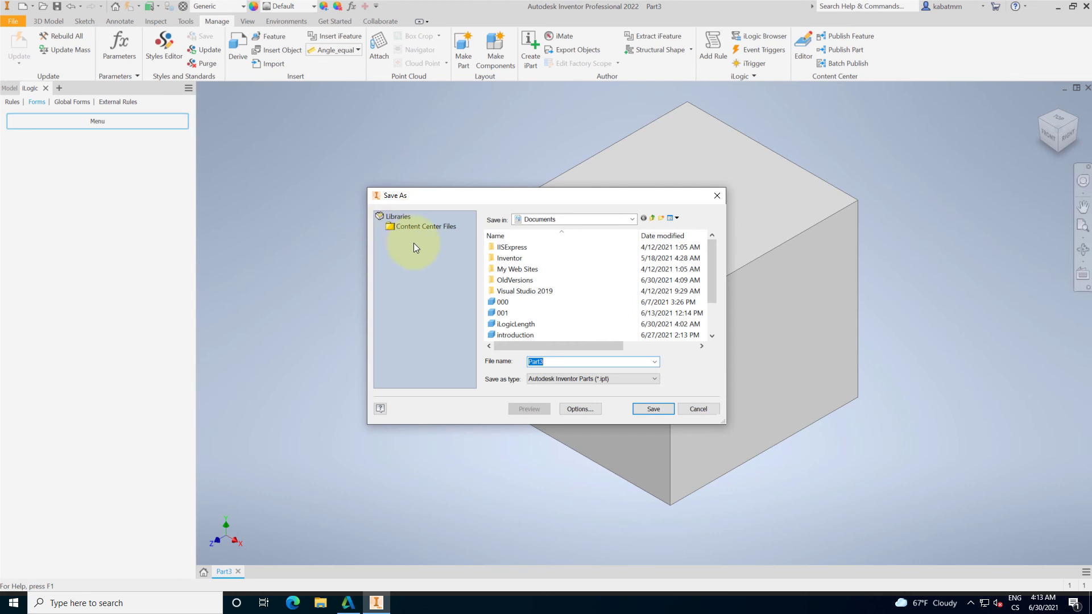
text(length)
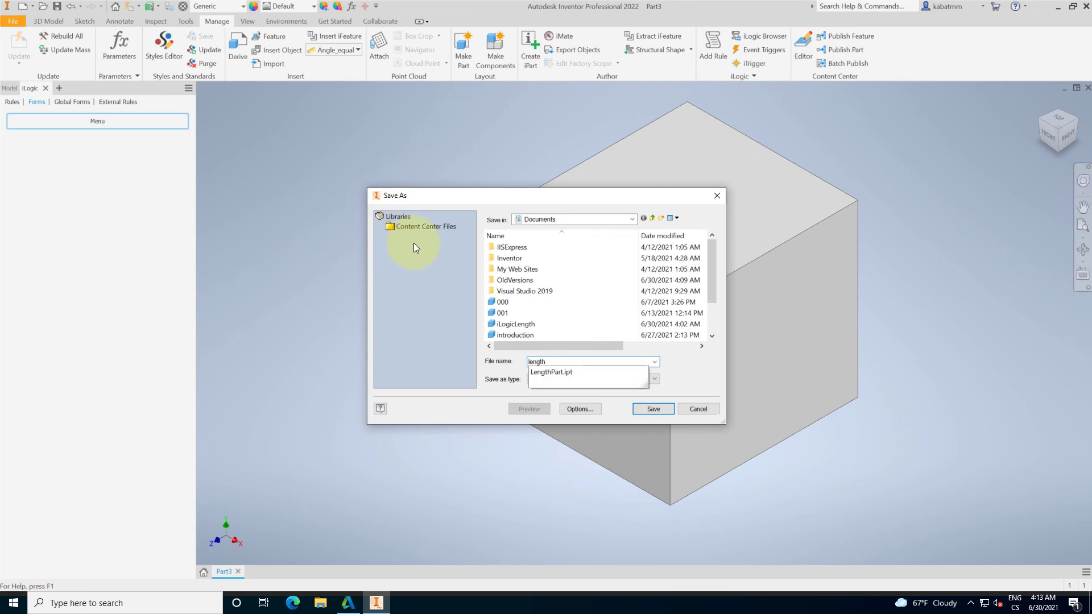
text(Geometry)
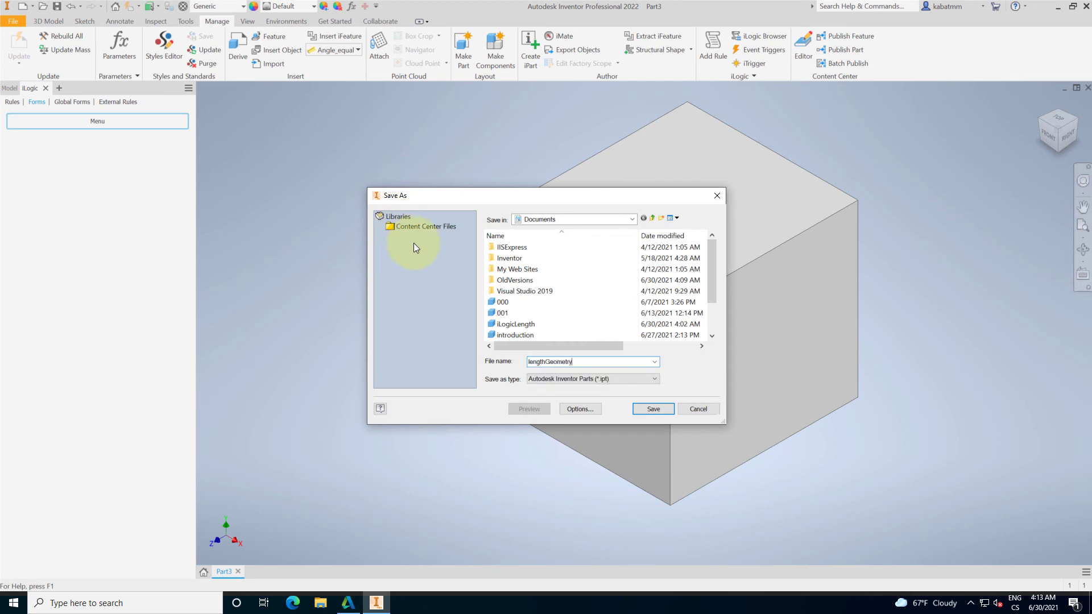
click(651, 412)
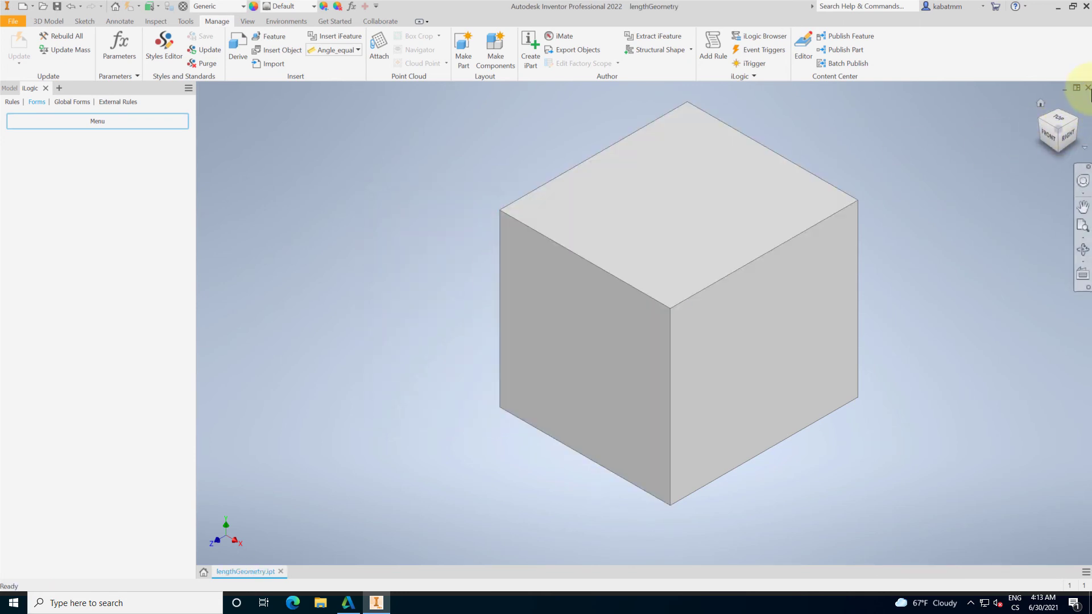
Step: Close lengthGeometry and reopen it from Recent Documents so the Menu form appears at 11 mm
click(1087, 88)
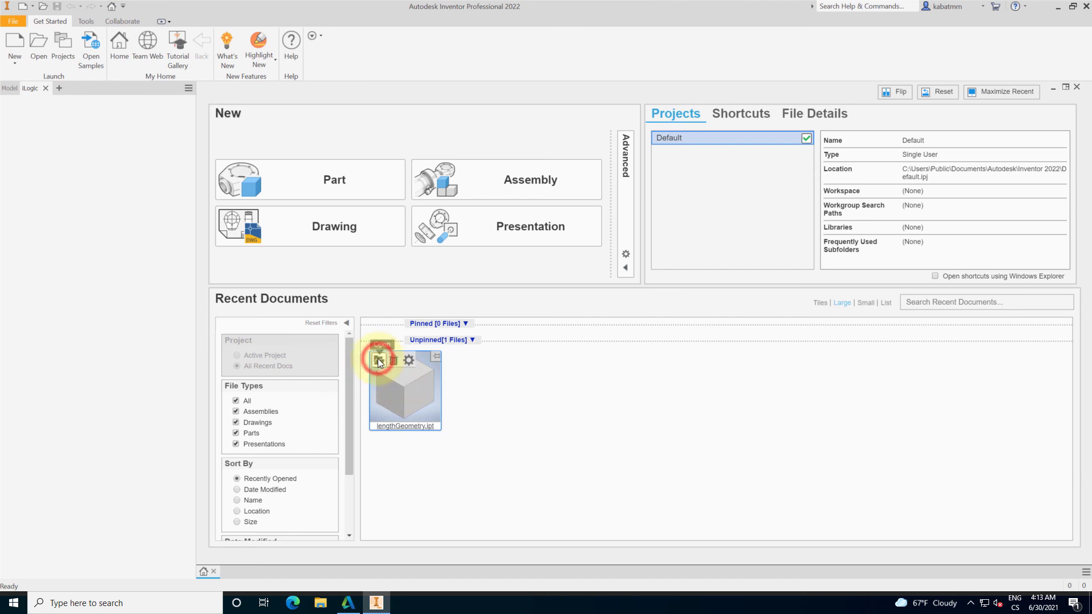
click(378, 360)
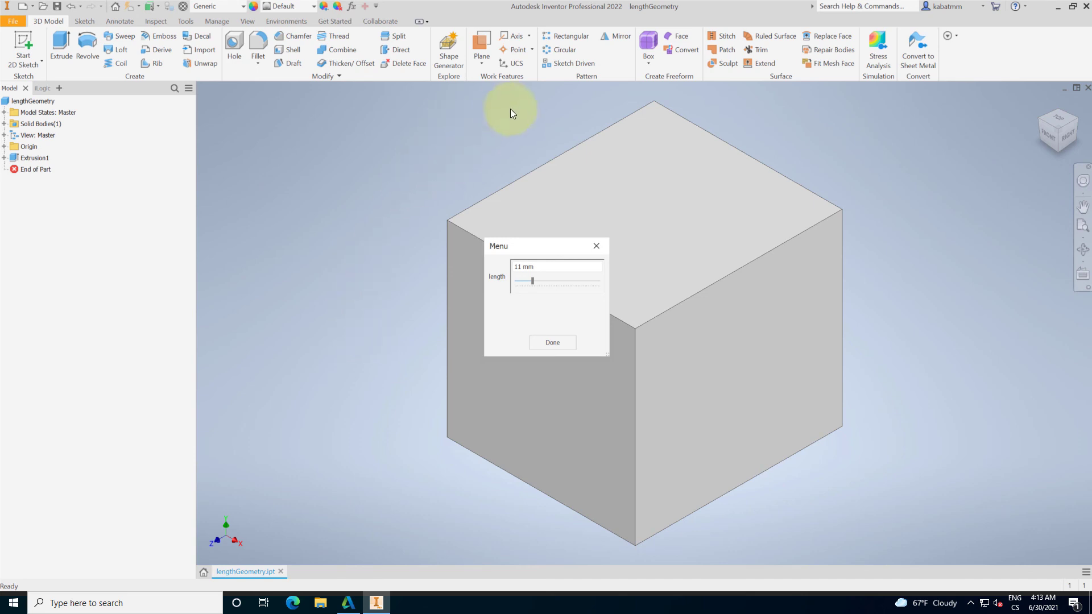
Step: Drag the Menu form's length slider to 7 mm and close the form with Done
click(41, 88)
click(12, 102)
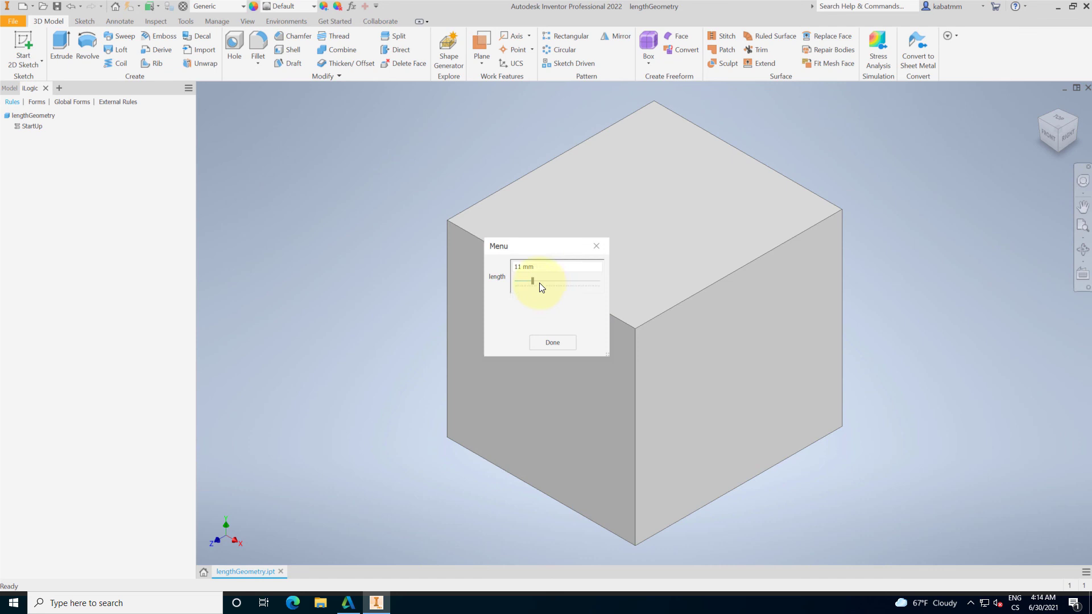
mouse_move(531, 282)
mouse_down()
mouse_move(556, 282)
mouse_move(525, 282)
mouse_up()
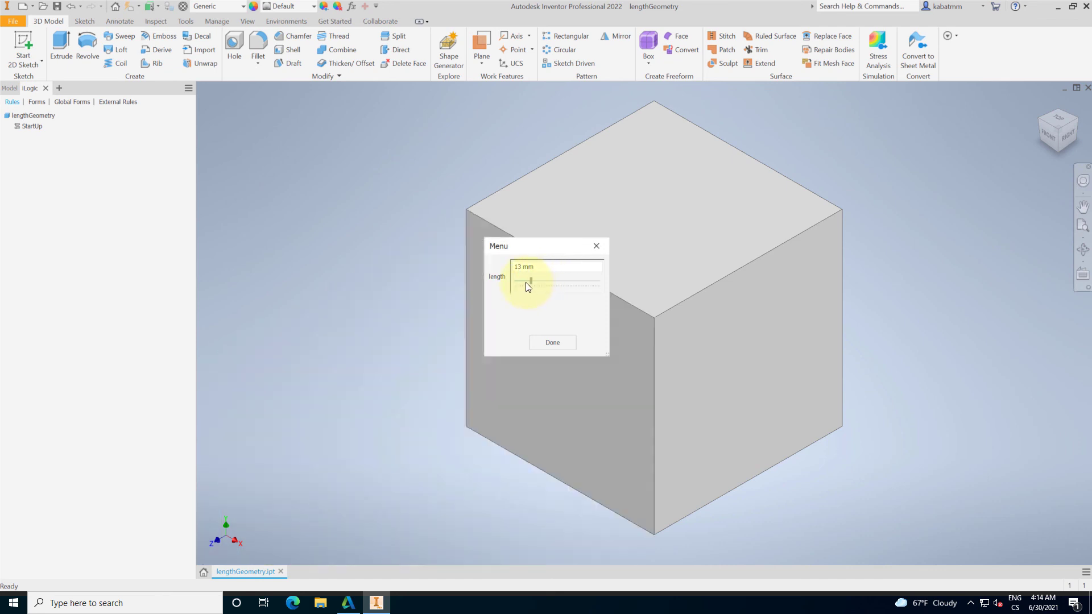
click(557, 346)
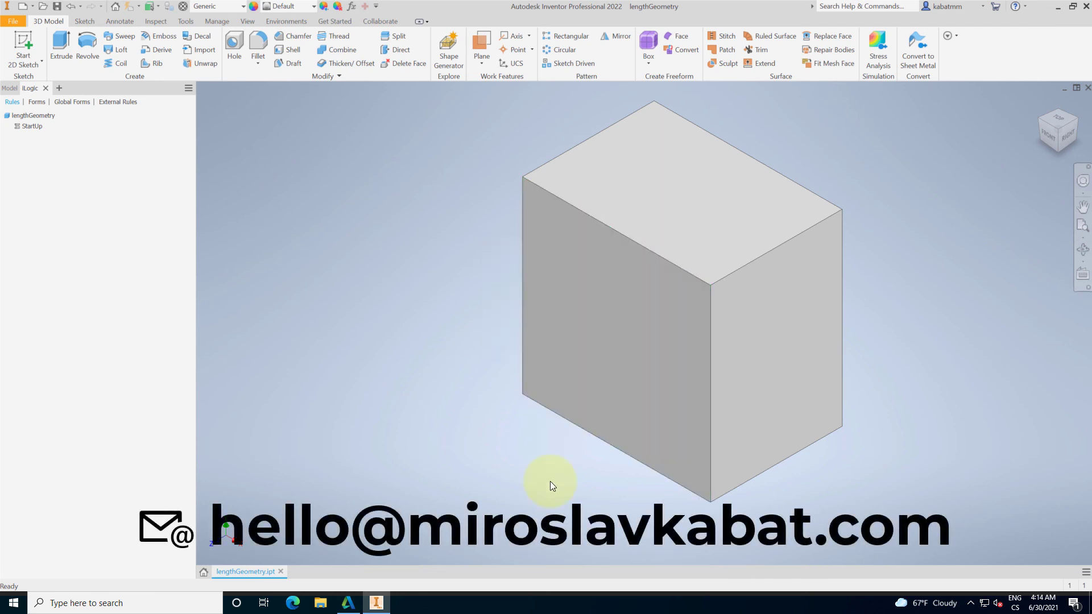